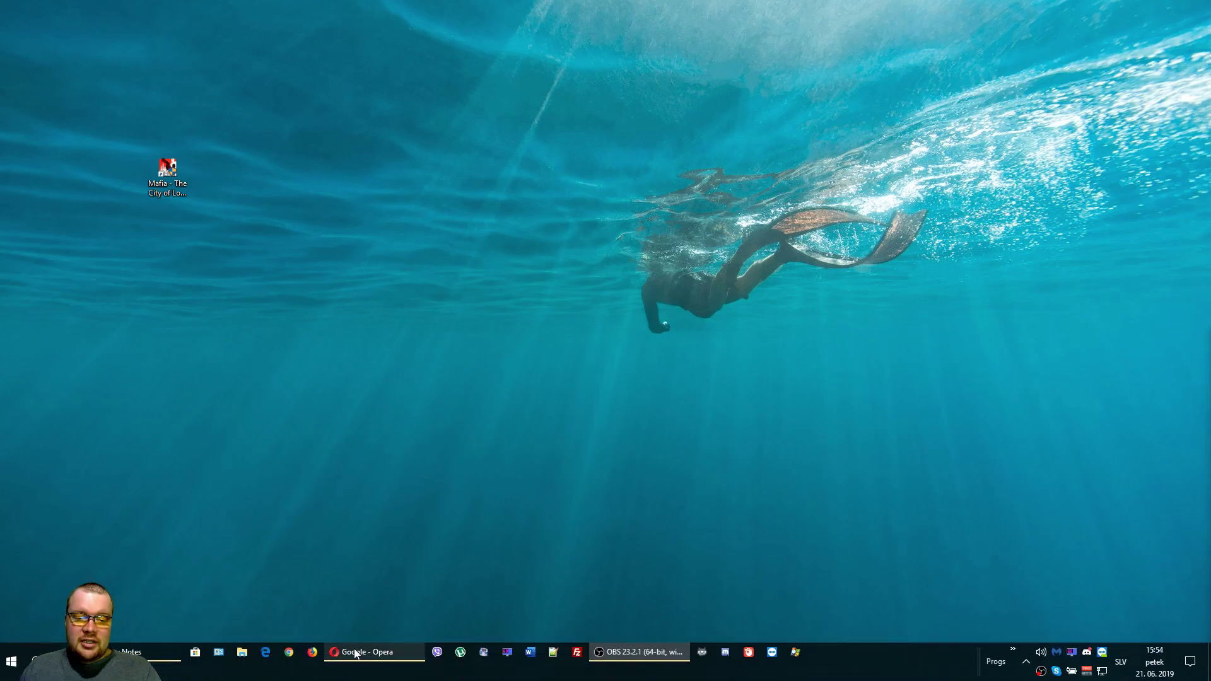
# Restore Opera and search Google for 'windowed borderless gaming' using the suggestion
pyautogui.click(357, 649)
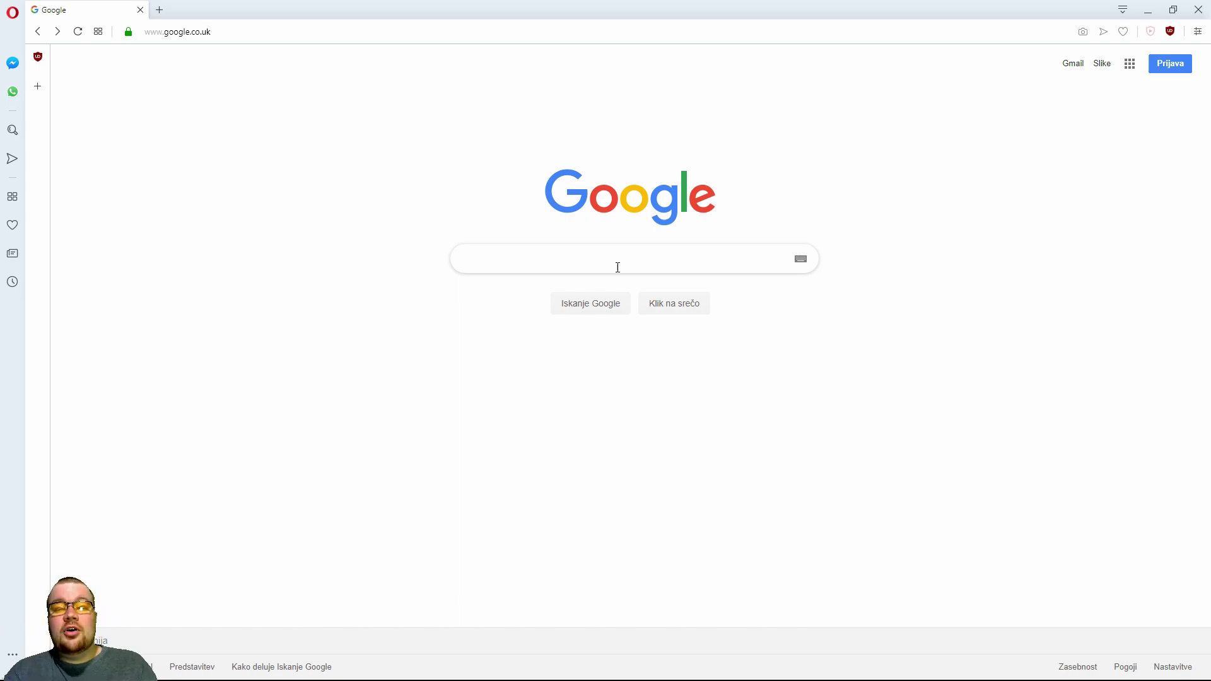
pyautogui.write('windowed')
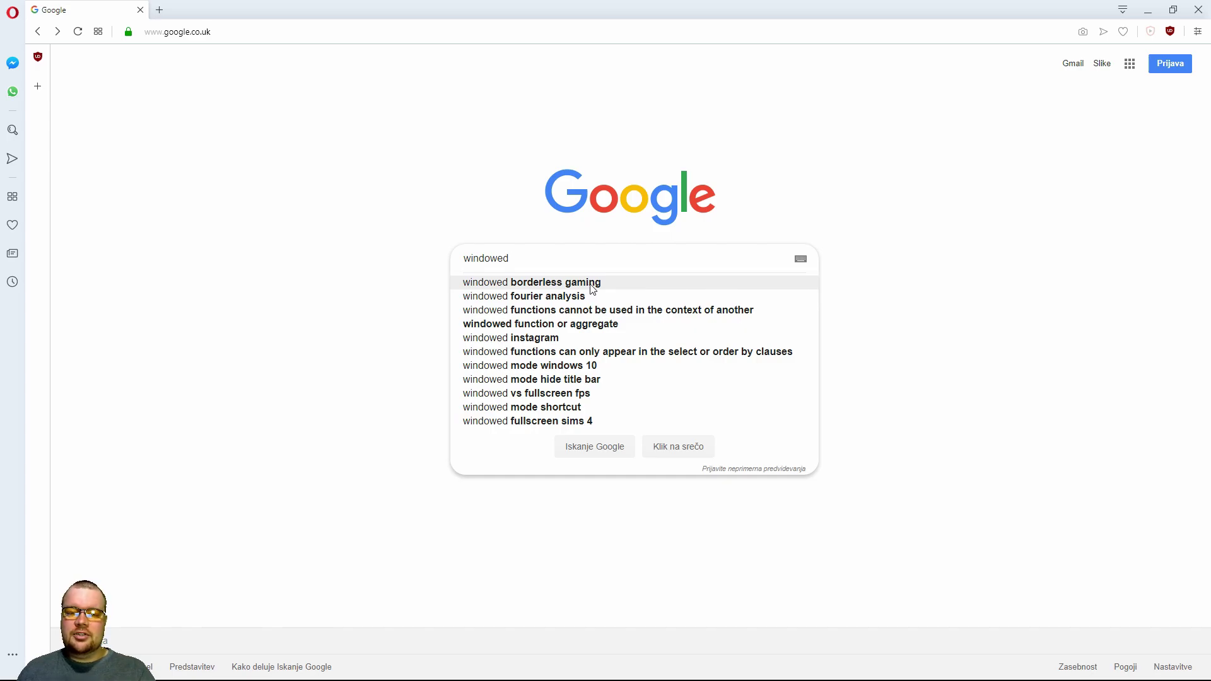
pyautogui.click(592, 287)
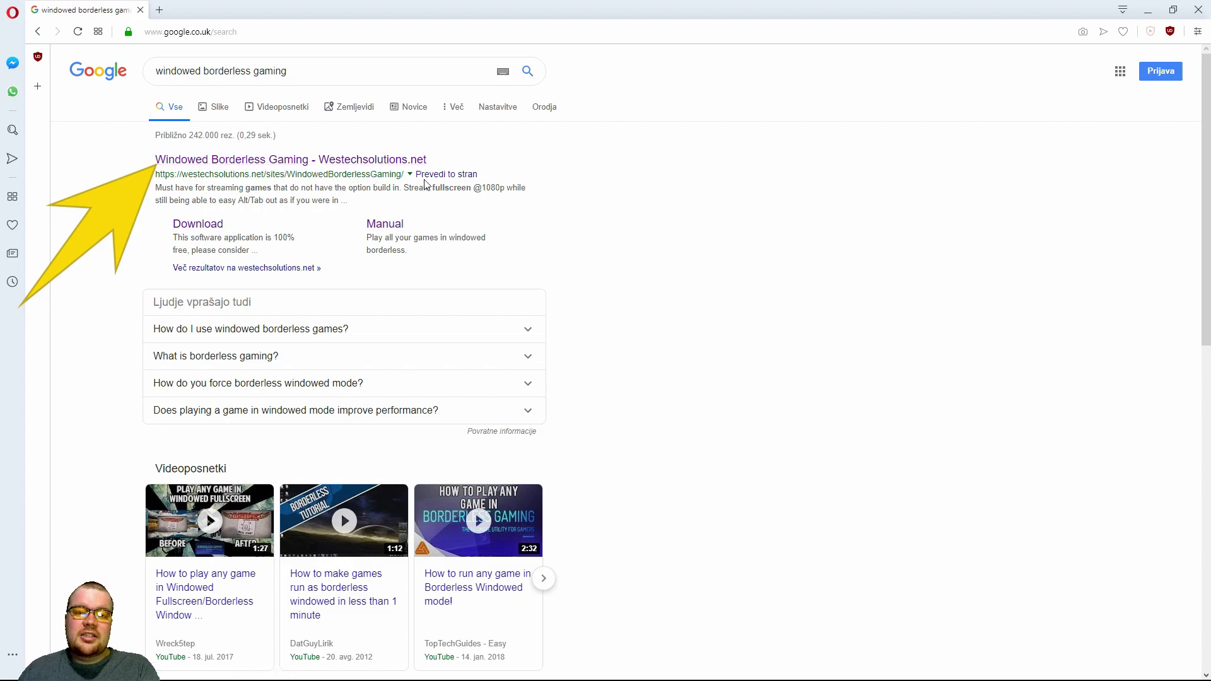
# Open the Westechsolutions Windowed Borderless Gaming result and go to its Download page
pyautogui.click(330, 165)
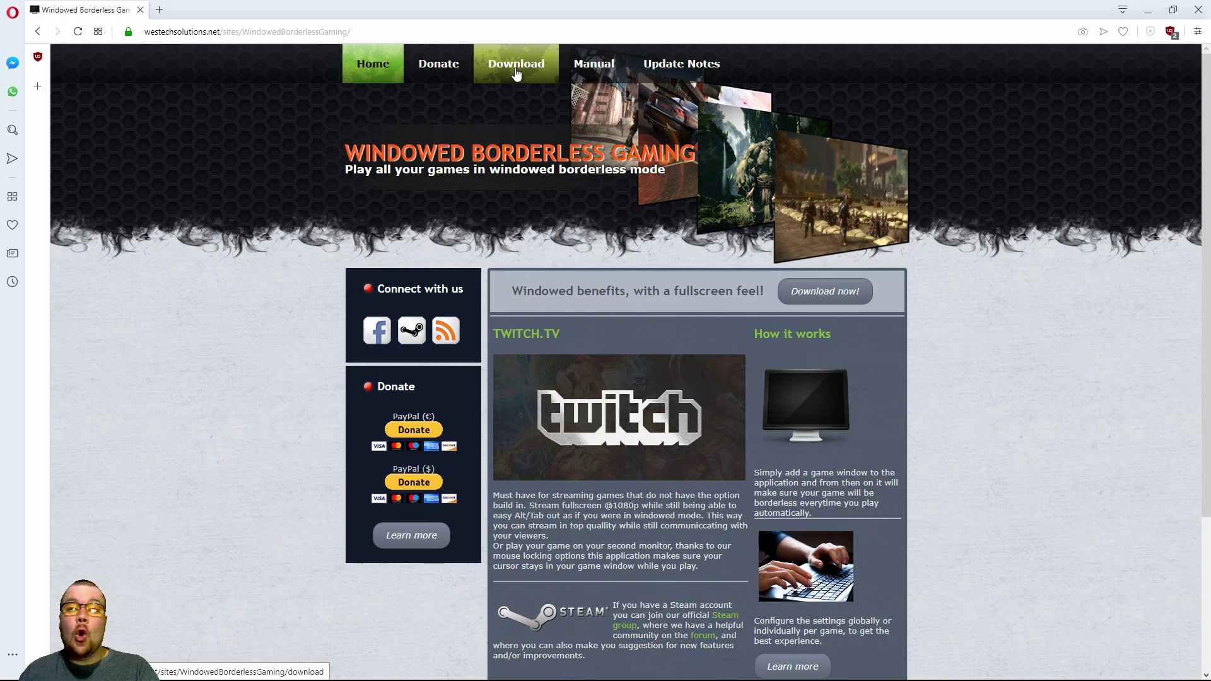
pyautogui.click(833, 289)
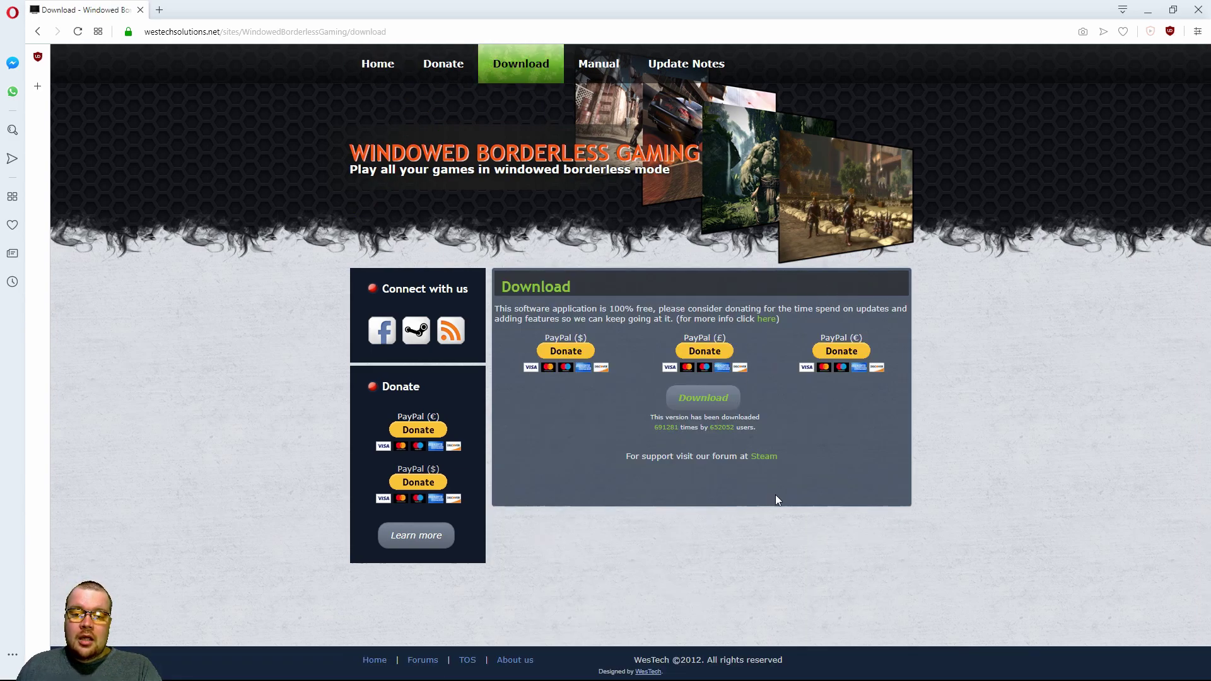
# Download WindowedBorderlessGaming_2.1.0.1.zip and save it to the Desktop (Namizje)
pyautogui.click(726, 404)
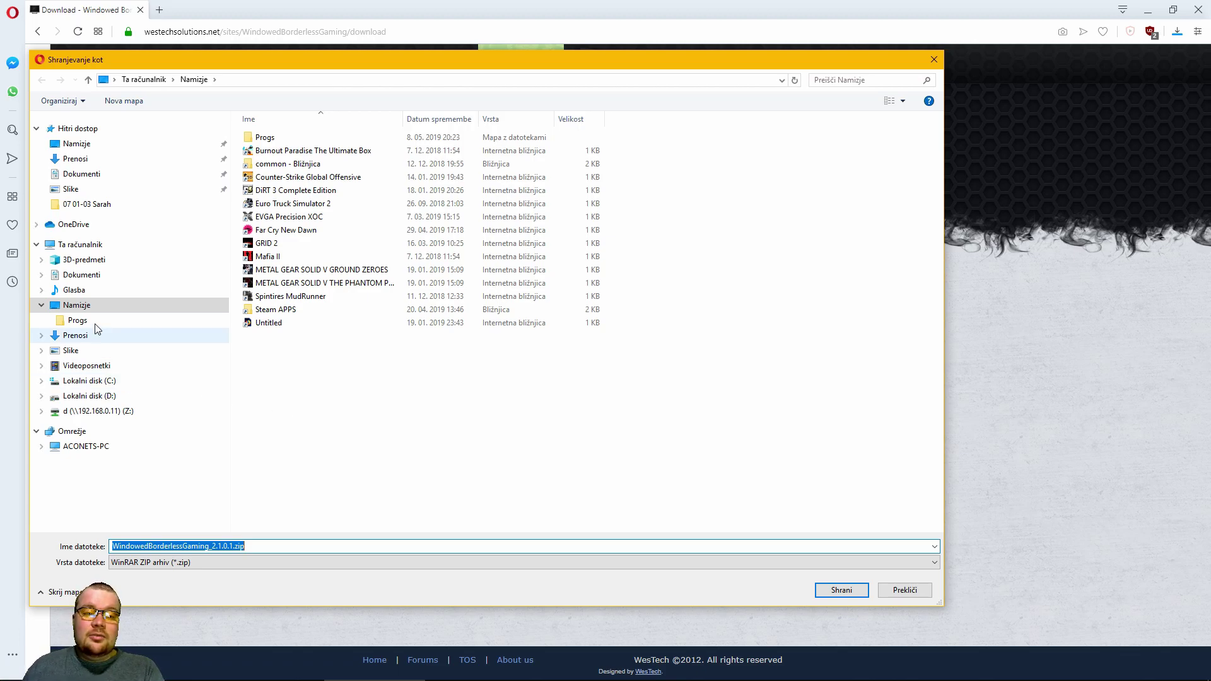
pyautogui.click(79, 308)
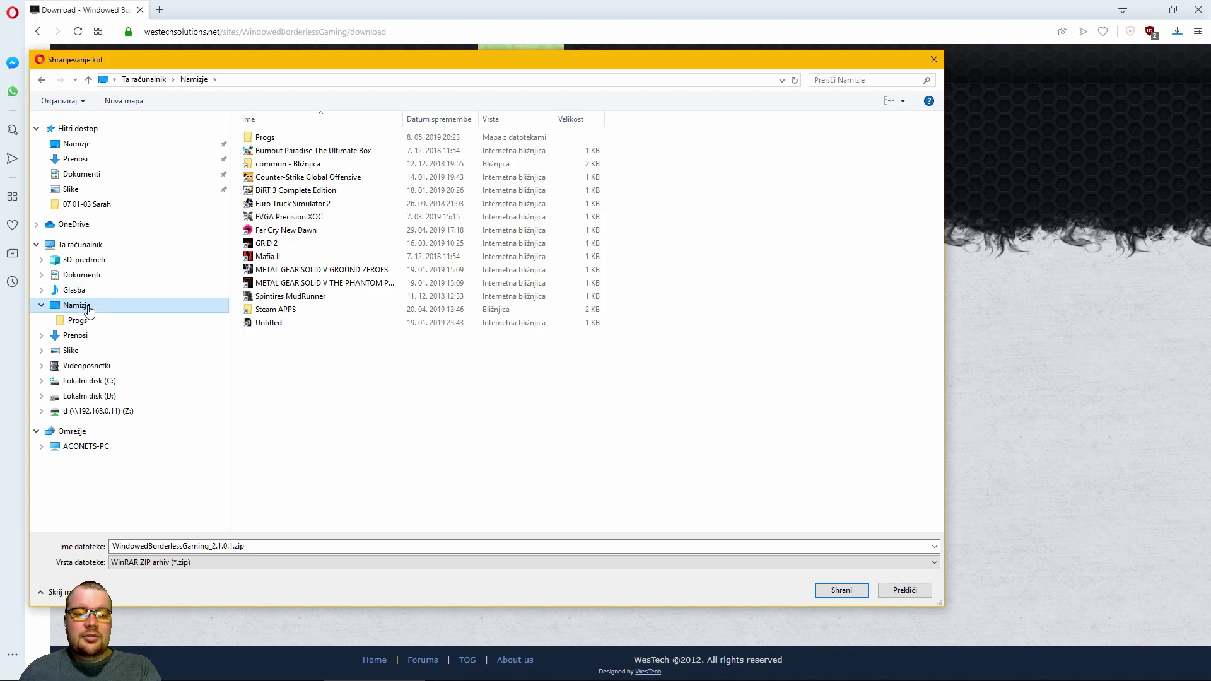
pyautogui.click(854, 590)
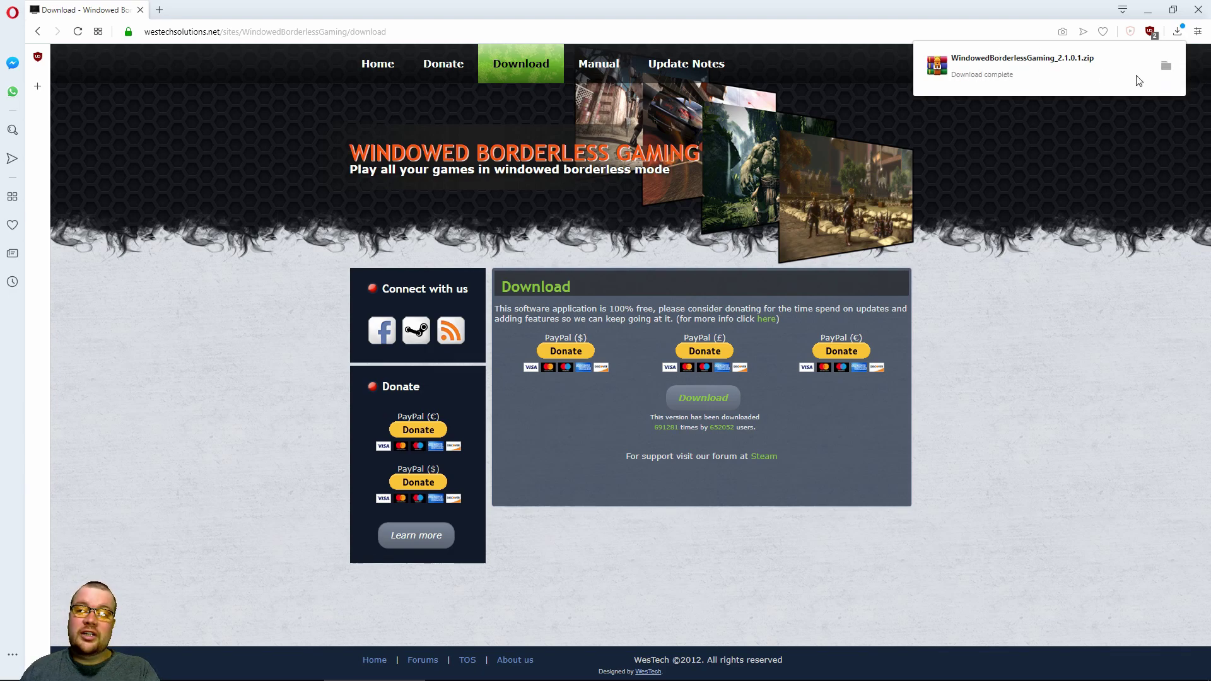
# Minimize Opera and move the downloaded zip icon just below the Mafia shortcut
pyautogui.click(1150, 10)
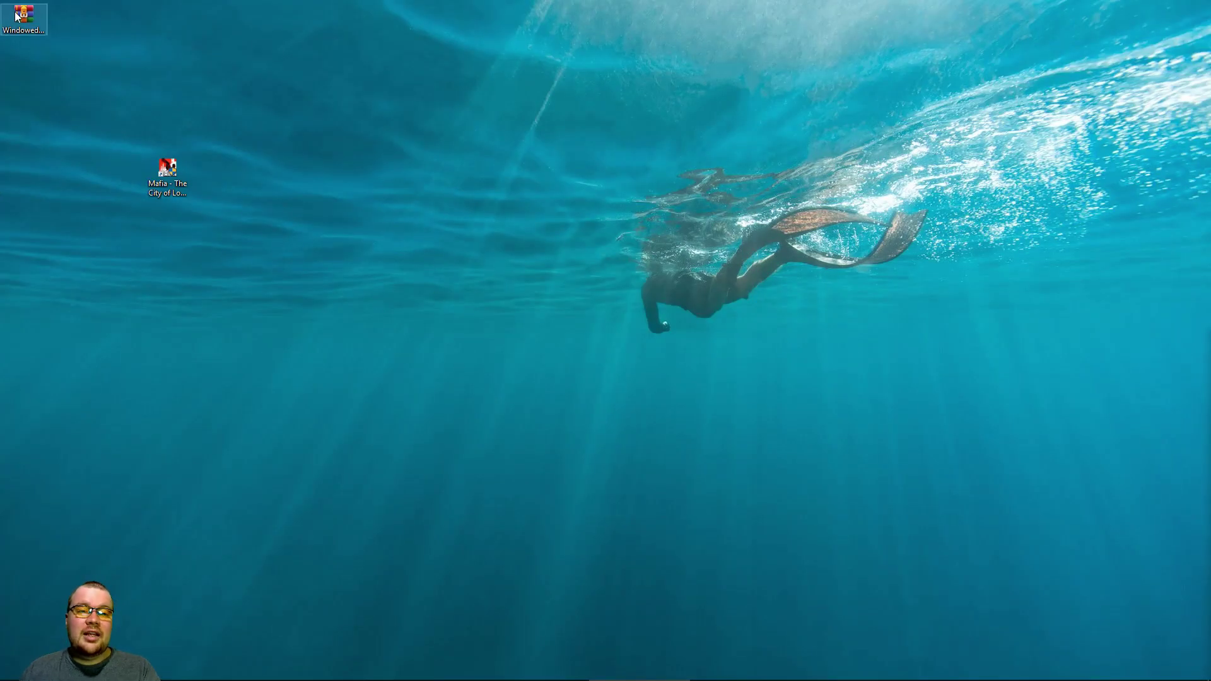
pyautogui.moveTo(23, 16); pyautogui.dragTo(159, 221)
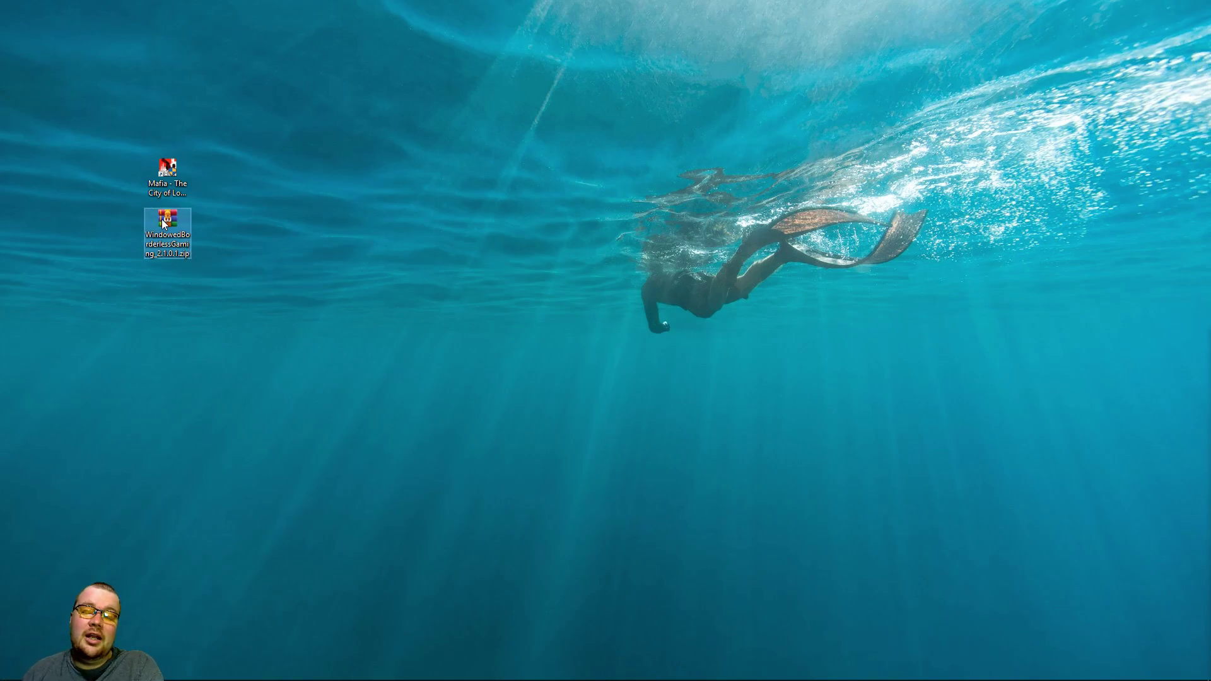
# Use 7-Zip's 'Extract to WindowedBorderlessGaming_2.1.0.1\' on the desktop zip
pyautogui.rightClick(161, 218)
pyautogui.moveTo(232, 304)
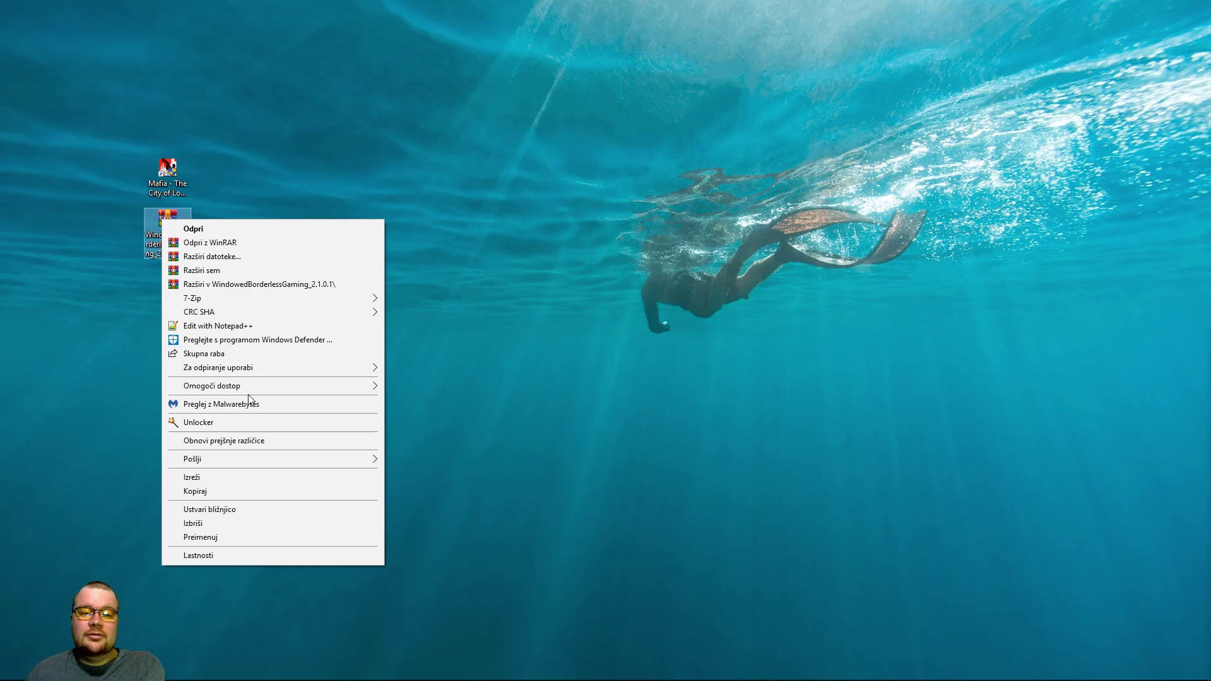
pyautogui.click(235, 210)
pyautogui.rightClick(168, 224)
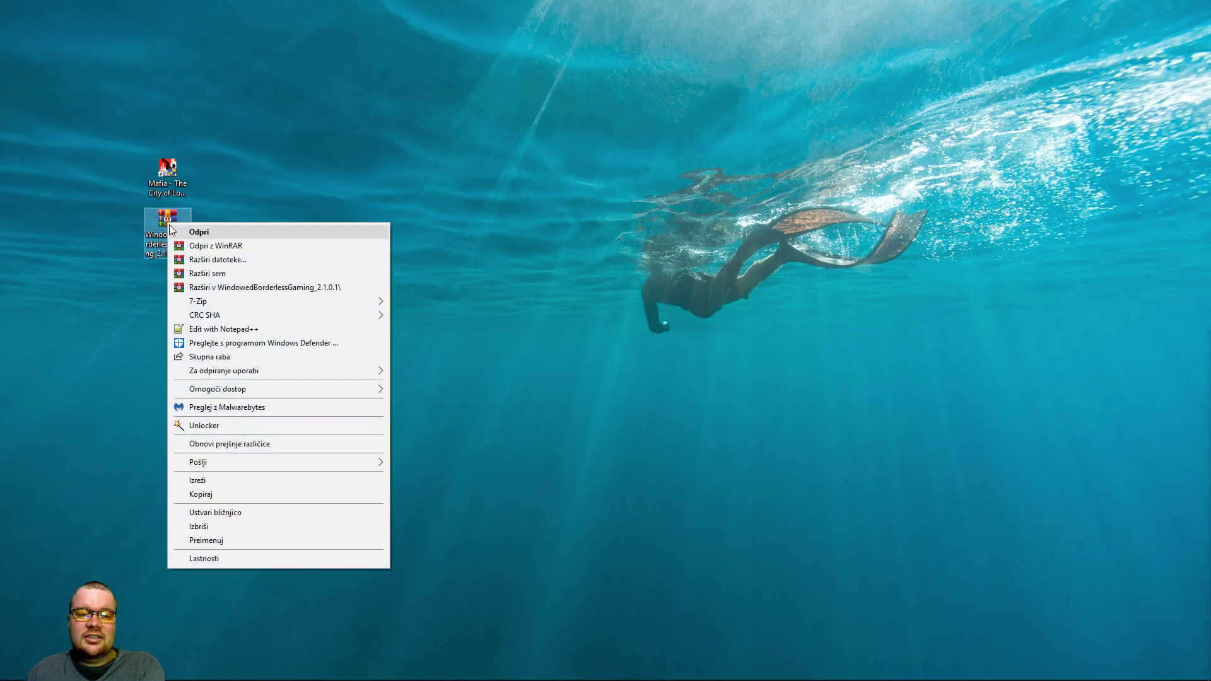
pyautogui.moveTo(301, 302)
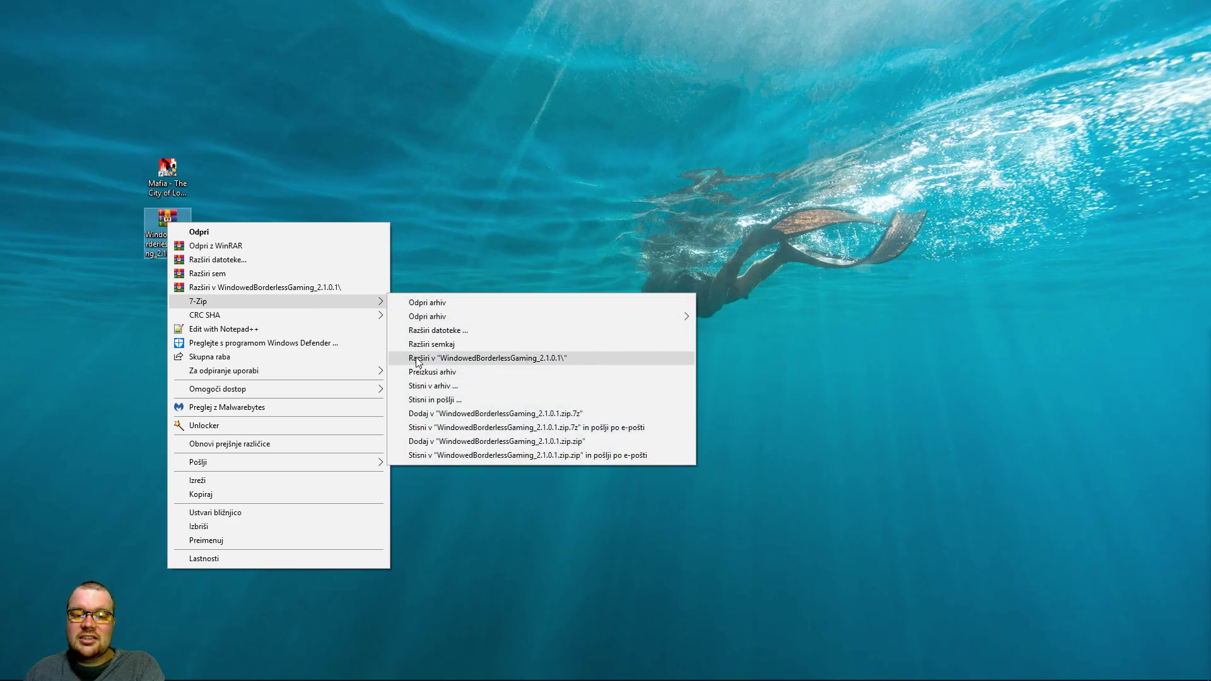
pyautogui.click(531, 358)
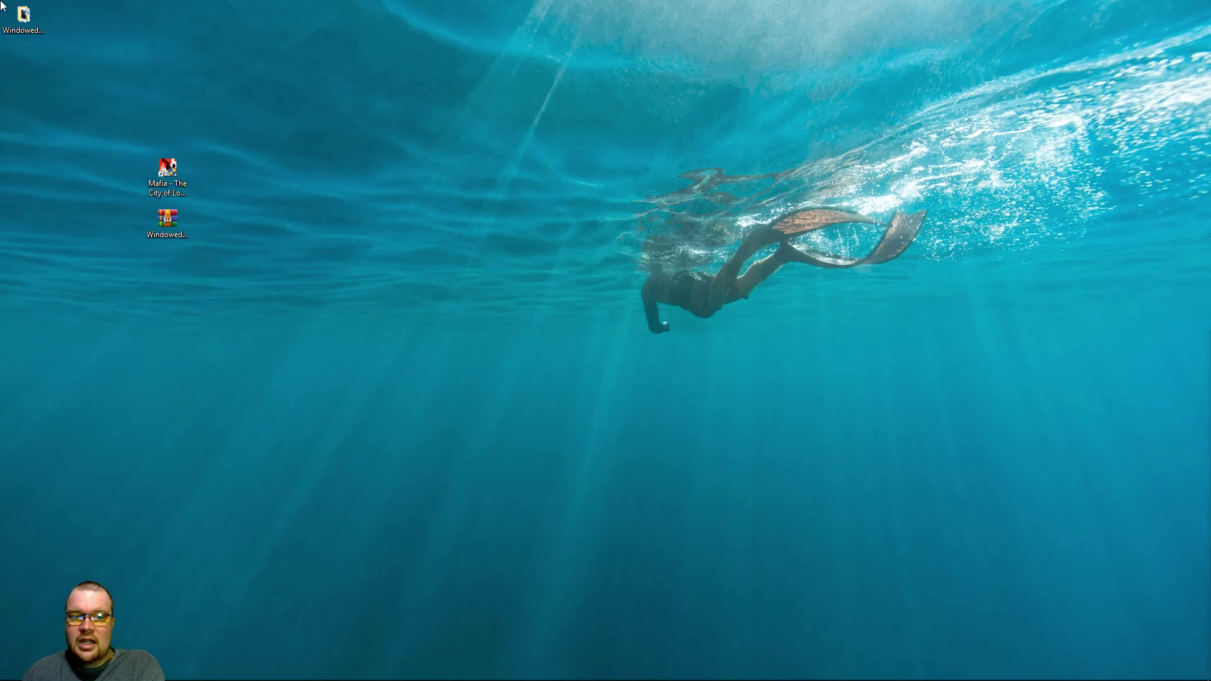
# Move the extracted folder beside the zip, open it, and select WindowedBorderlessGaming.exe
pyautogui.moveTo(23, 16); pyautogui.dragTo(221, 222)
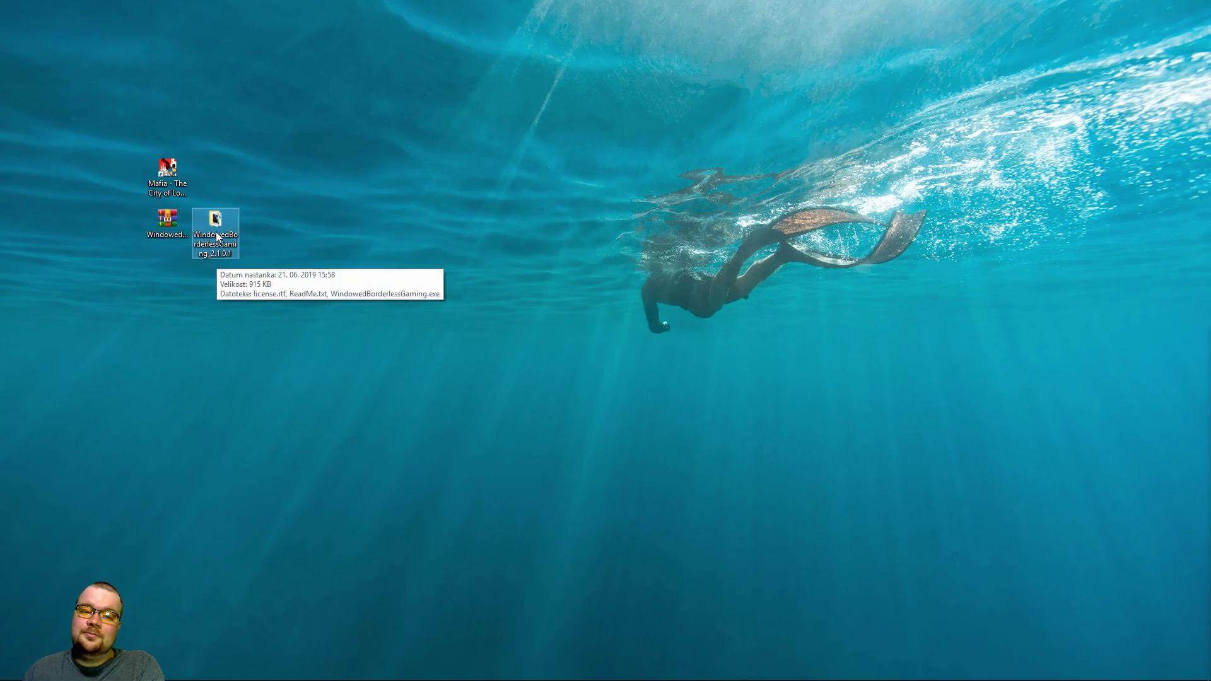
pyautogui.doubleClick(215, 232)
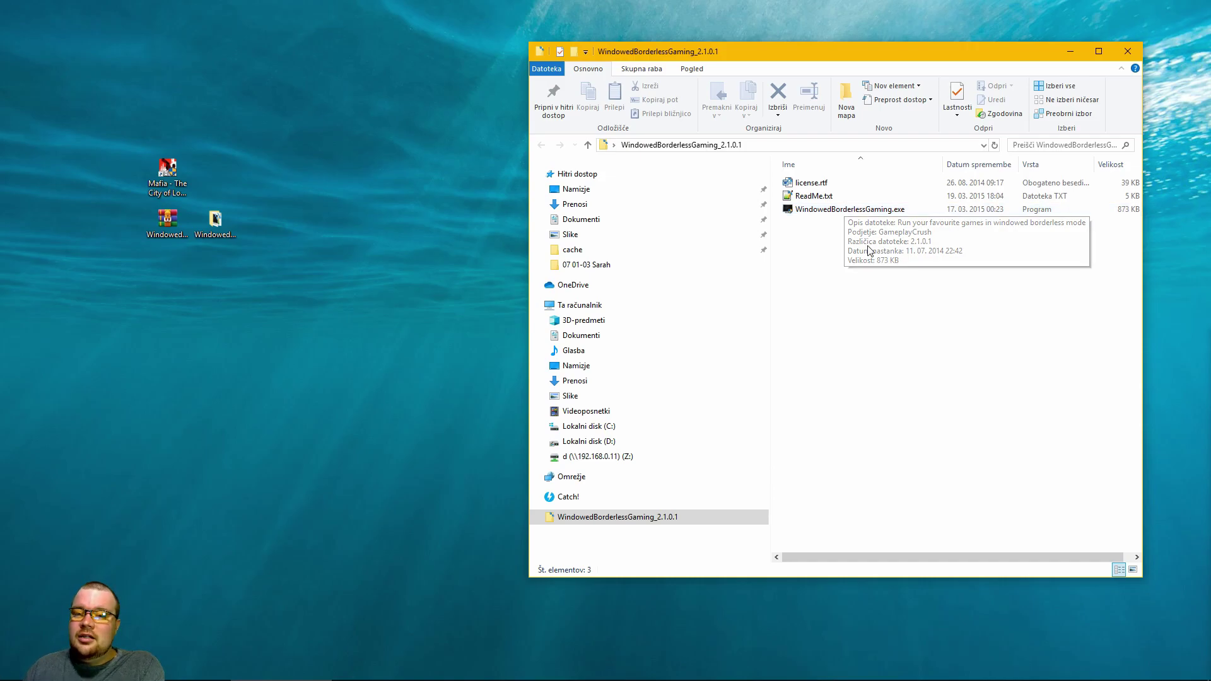
pyautogui.moveTo(868, 245); pyautogui.dragTo(841, 276)
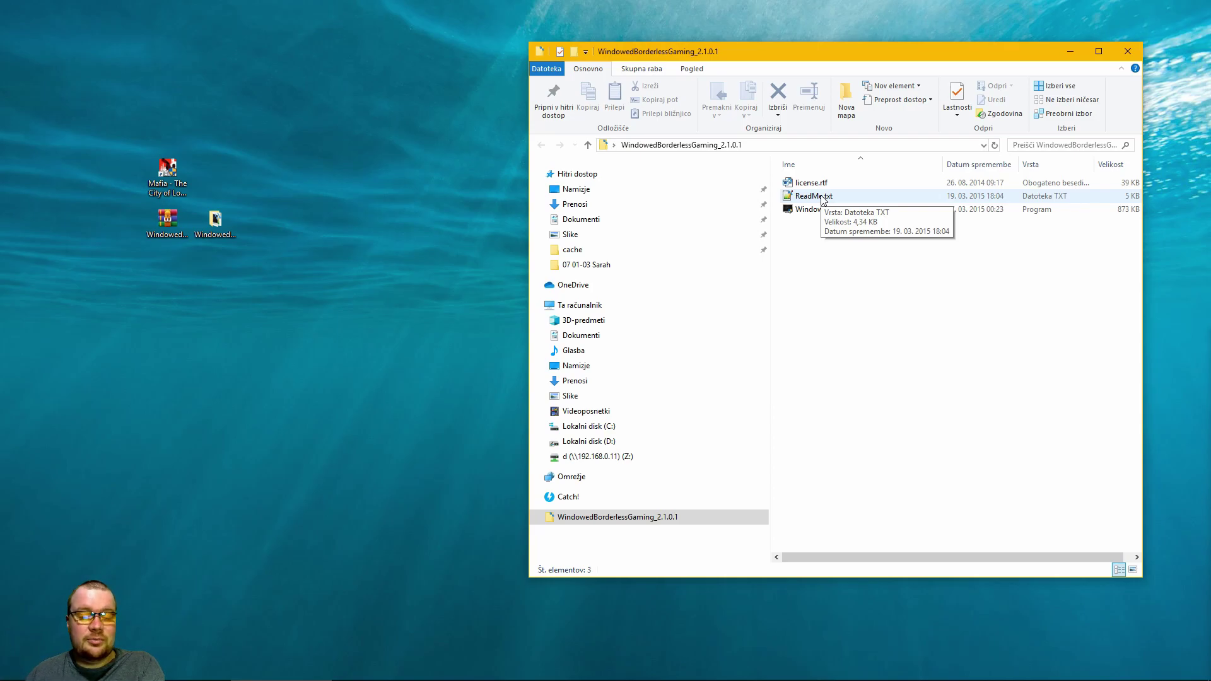
pyautogui.click(878, 210)
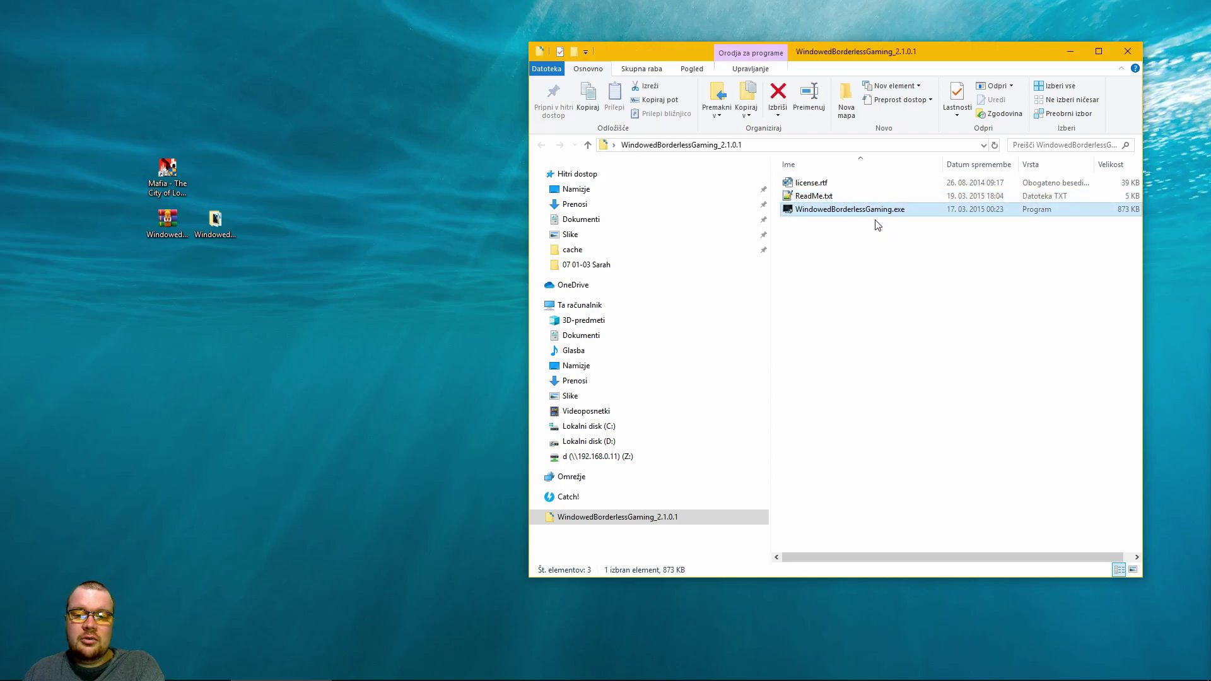
pyautogui.moveTo(896, 214)
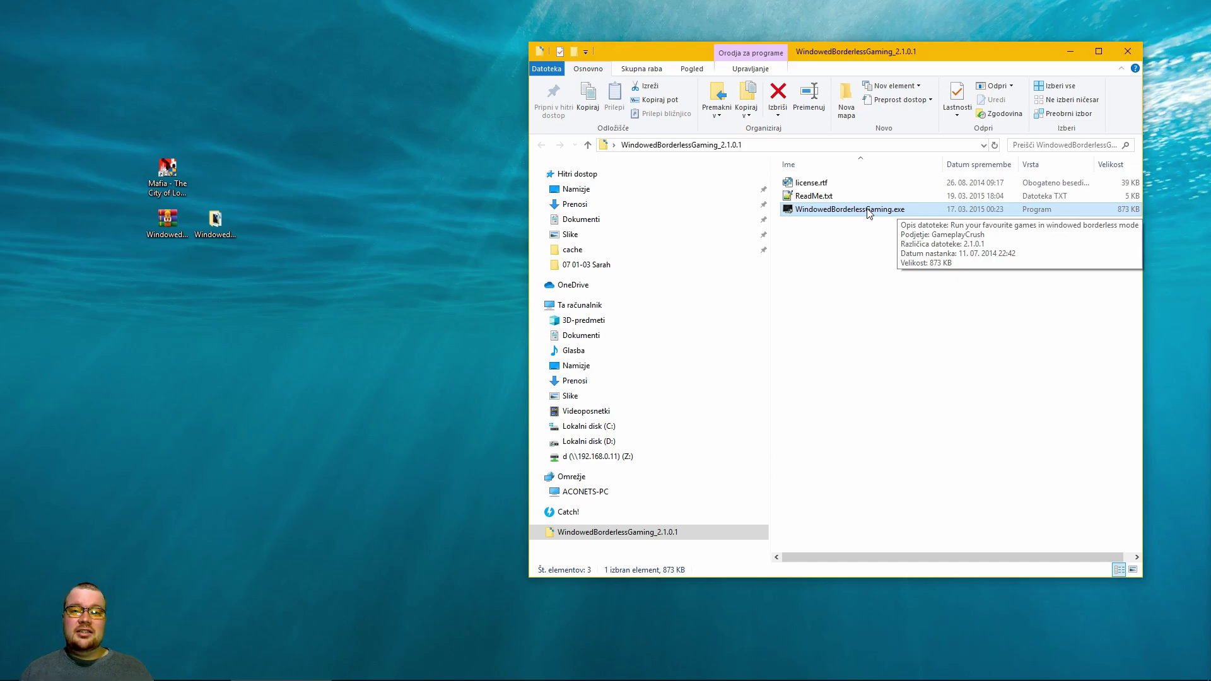
# Send a desktop shortcut of the exe, place it beside Mafia, and close the folder
pyautogui.rightClick(868, 213)
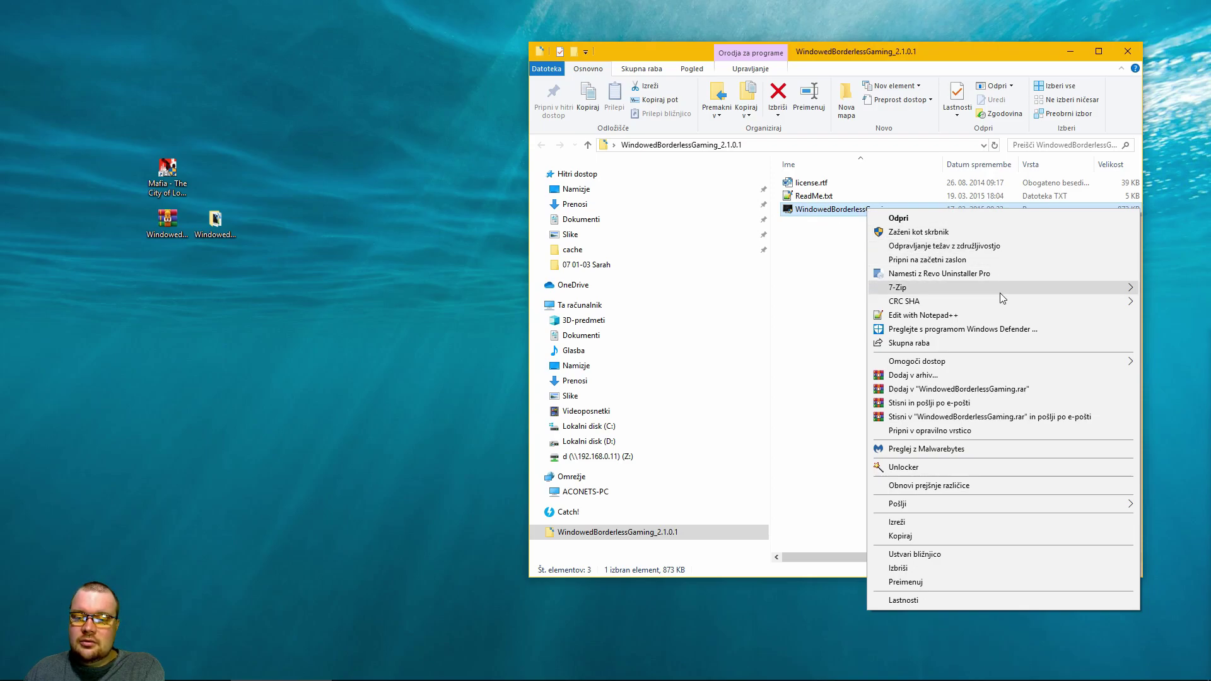
pyautogui.moveTo(1003, 502)
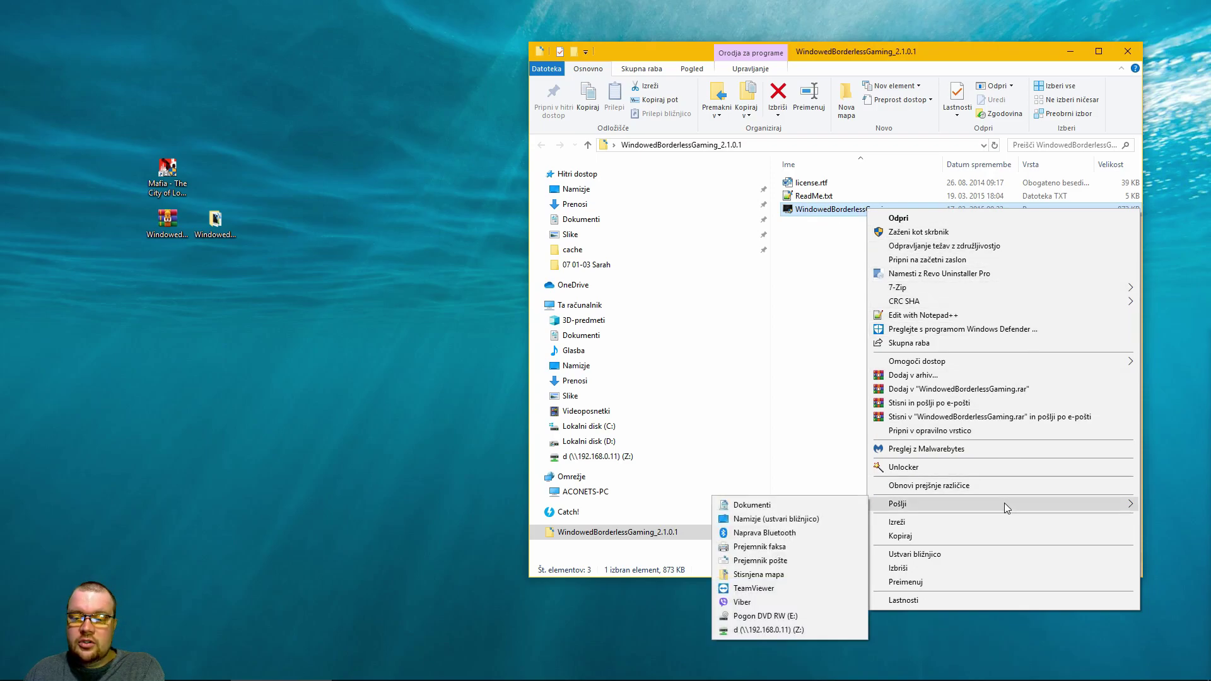
pyautogui.click(790, 518)
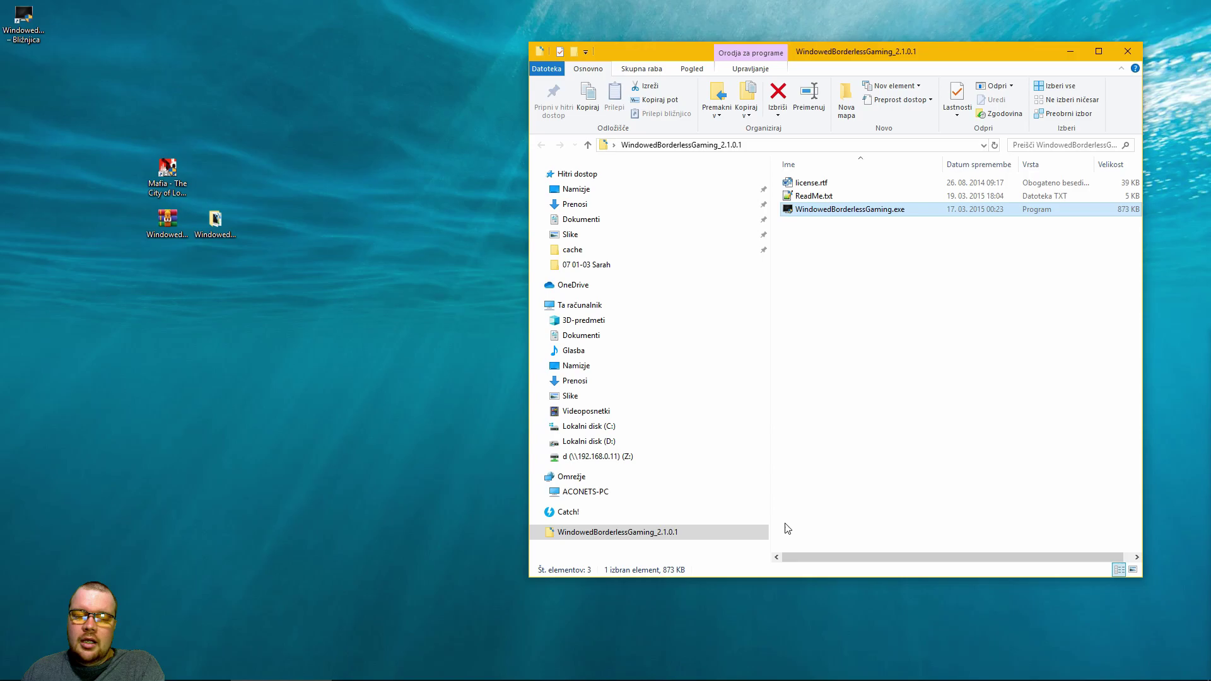
pyautogui.moveTo(24, 23); pyautogui.dragTo(221, 173)
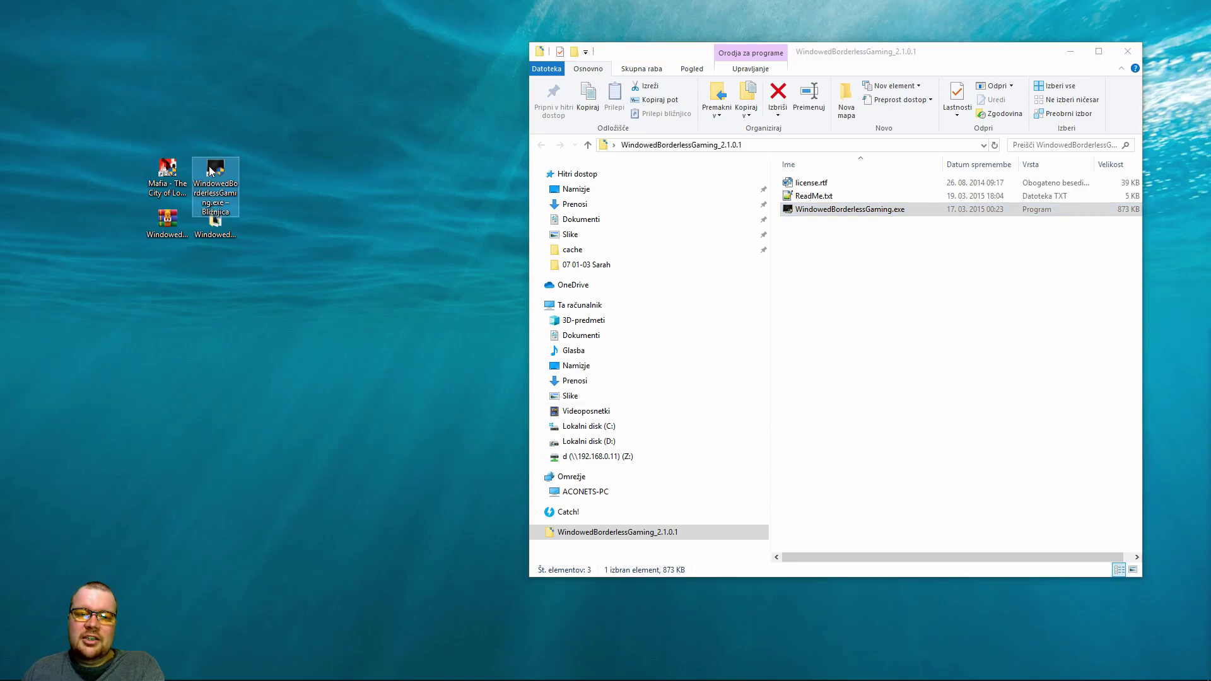
pyautogui.click(1129, 49)
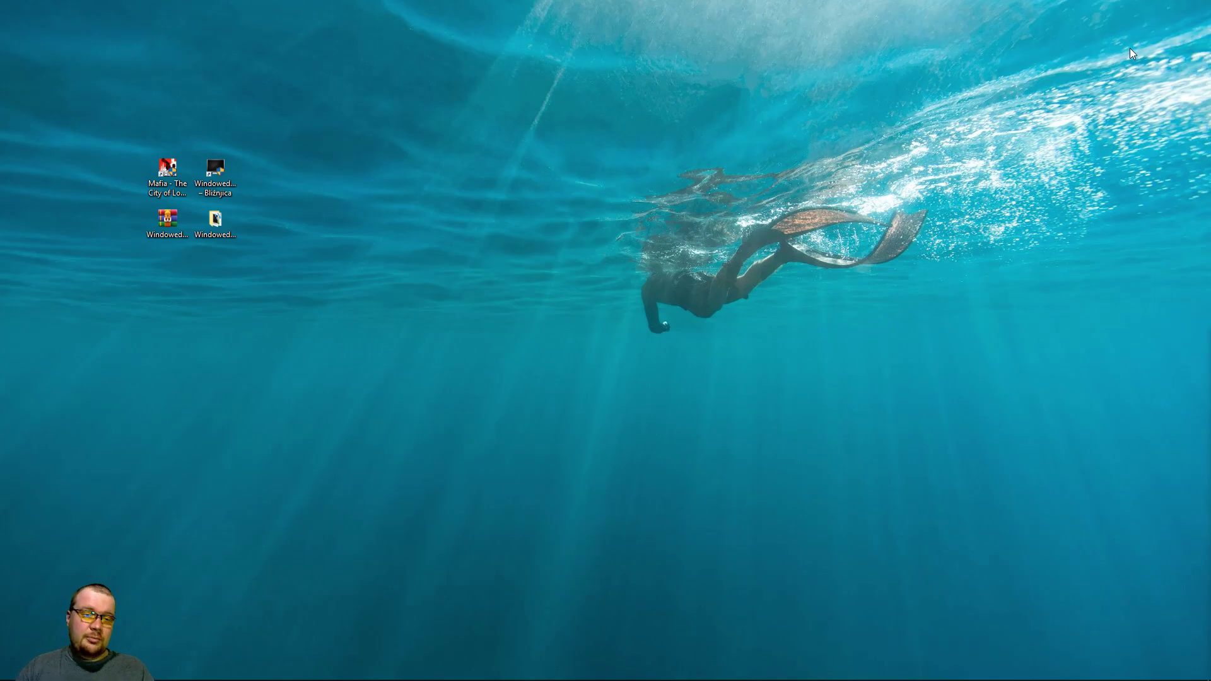
pyautogui.click(222, 172)
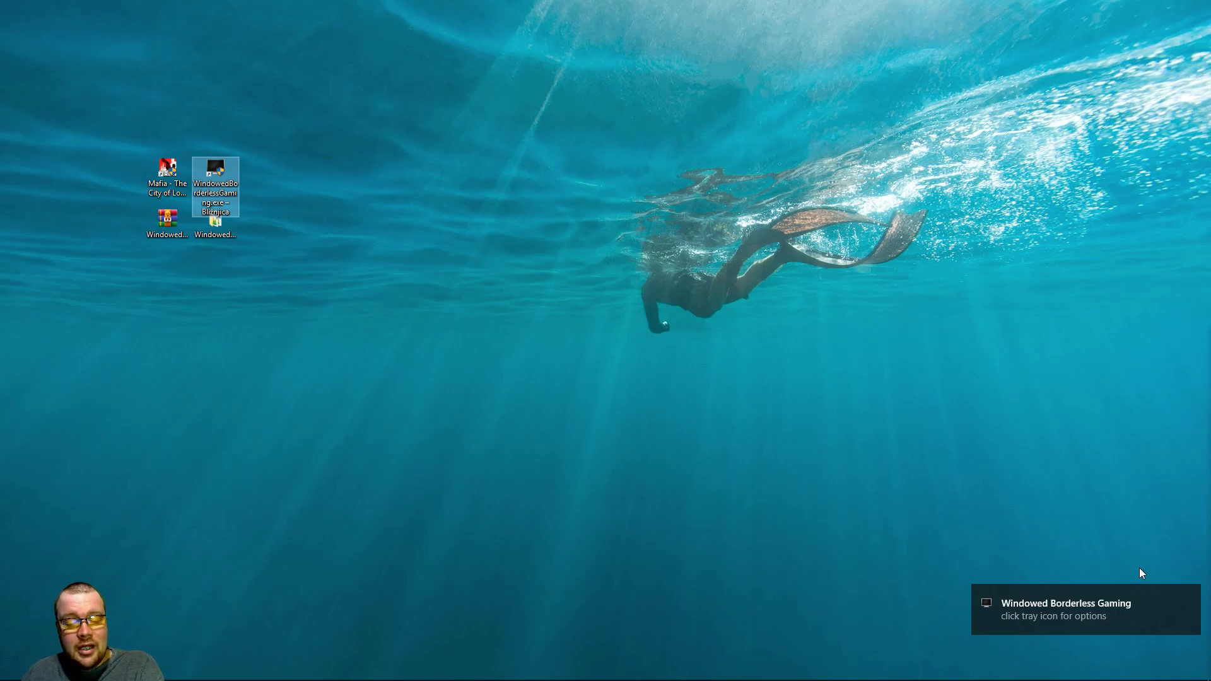
# Drag the Windowed Borderless Gaming icon from the hidden-icons flyout onto the visible tray
pyautogui.moveTo(983, 680)
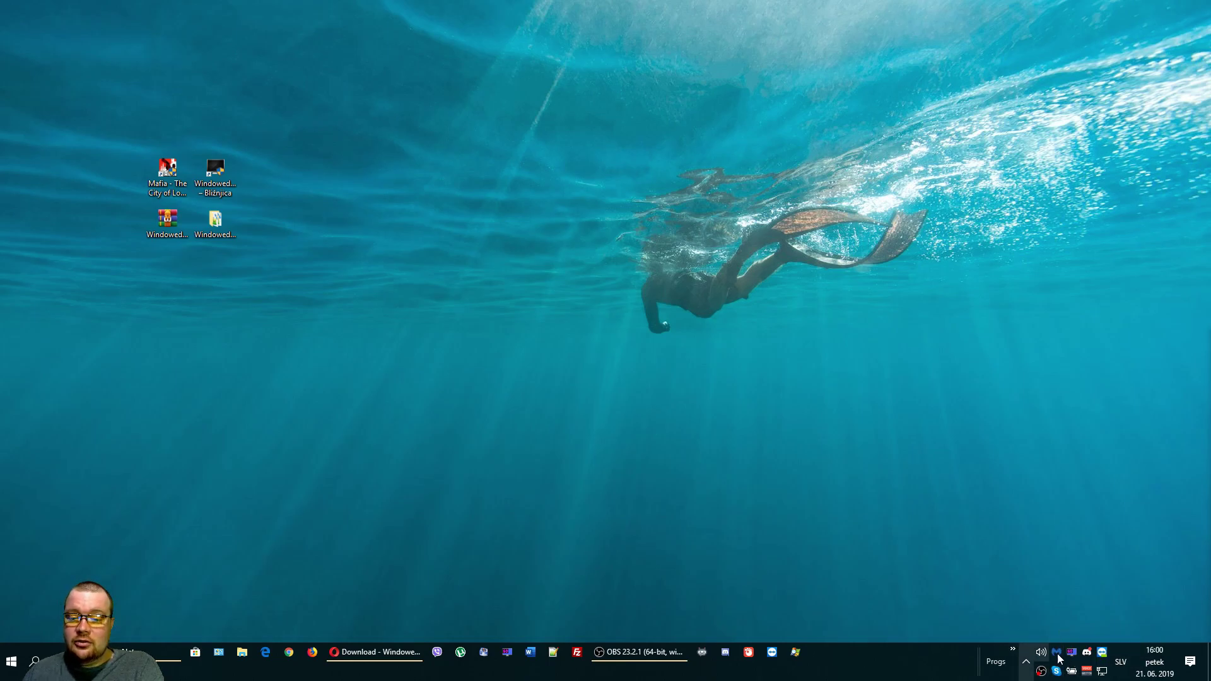
pyautogui.click(1026, 663)
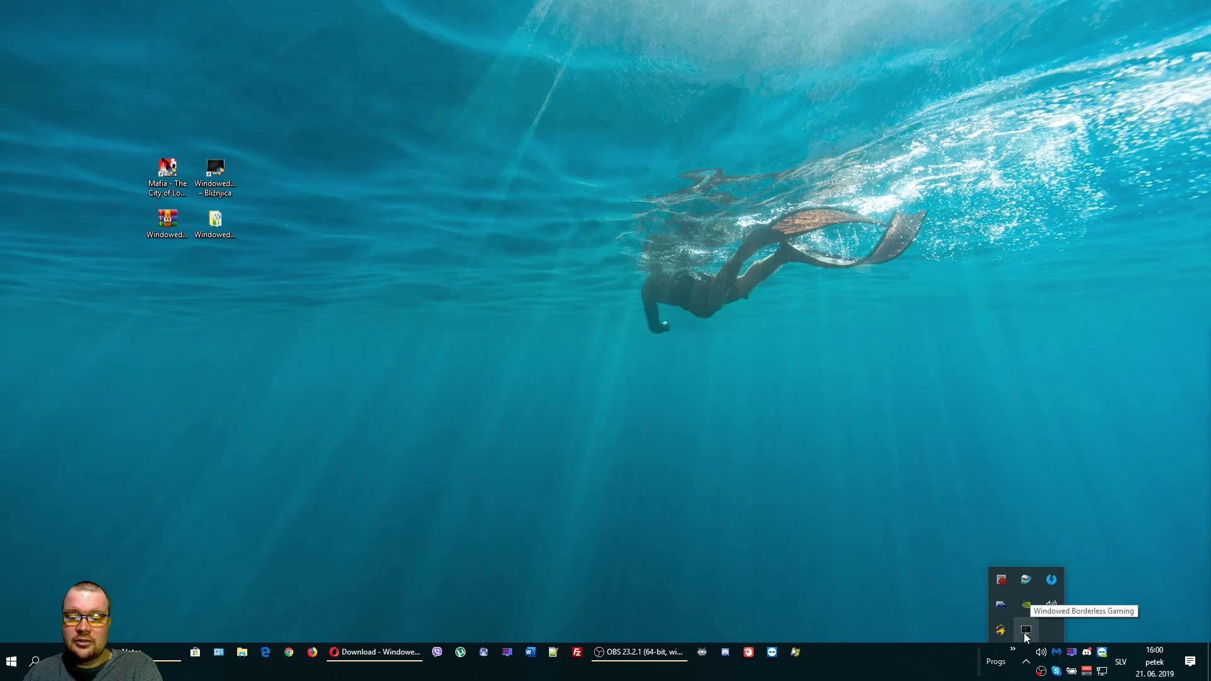
pyautogui.moveTo(1026, 631); pyautogui.dragTo(1026, 652)
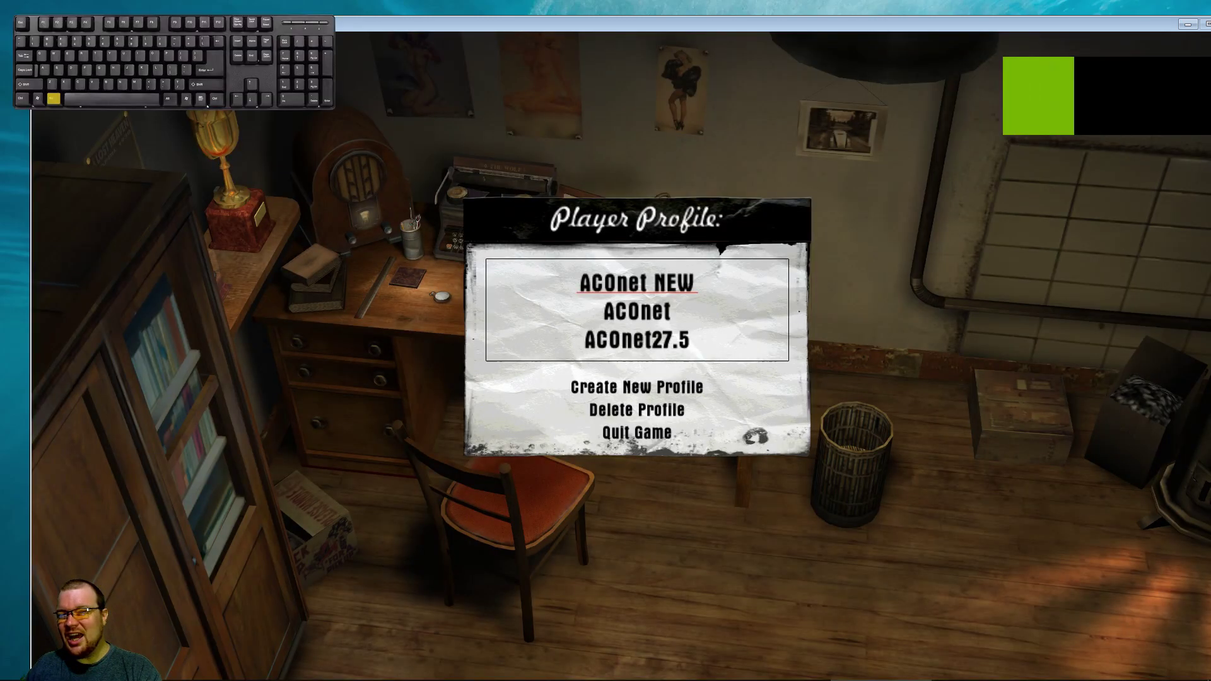
# Switch out of Mafia and choose Add window from the Windowed Borderless Gaming tray menu
pyautogui.hotkey('alt', 'Tab')
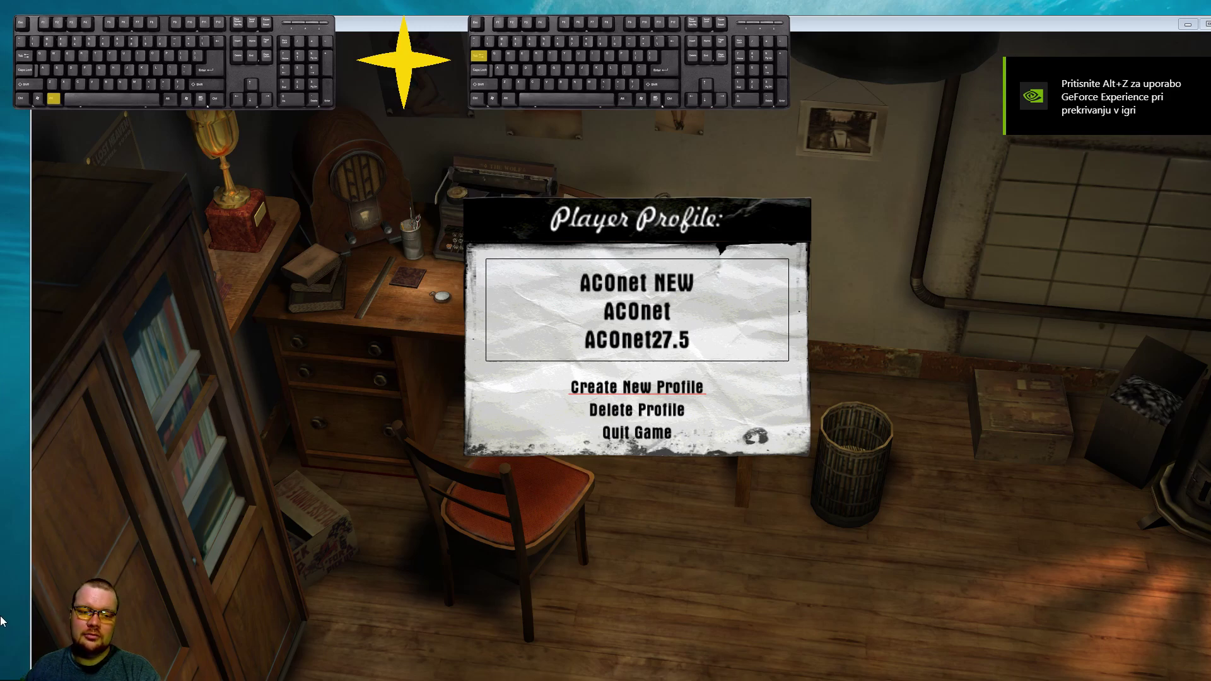
pyautogui.press('super')
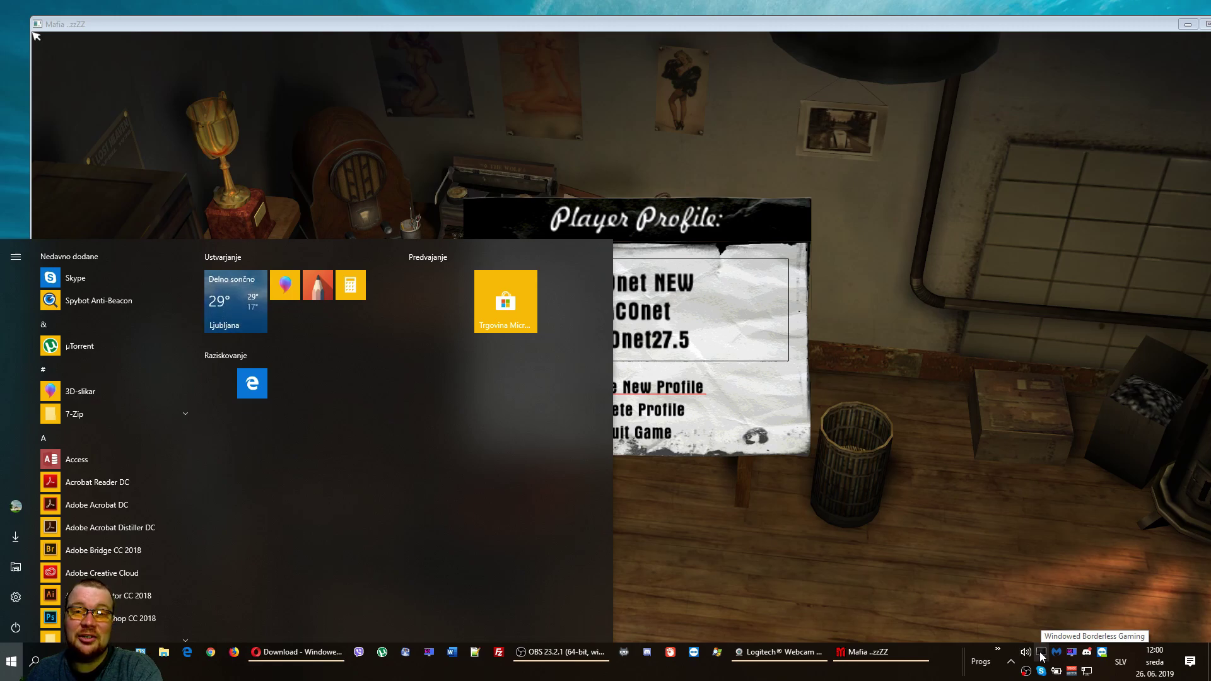
pyautogui.rightClick(1040, 657)
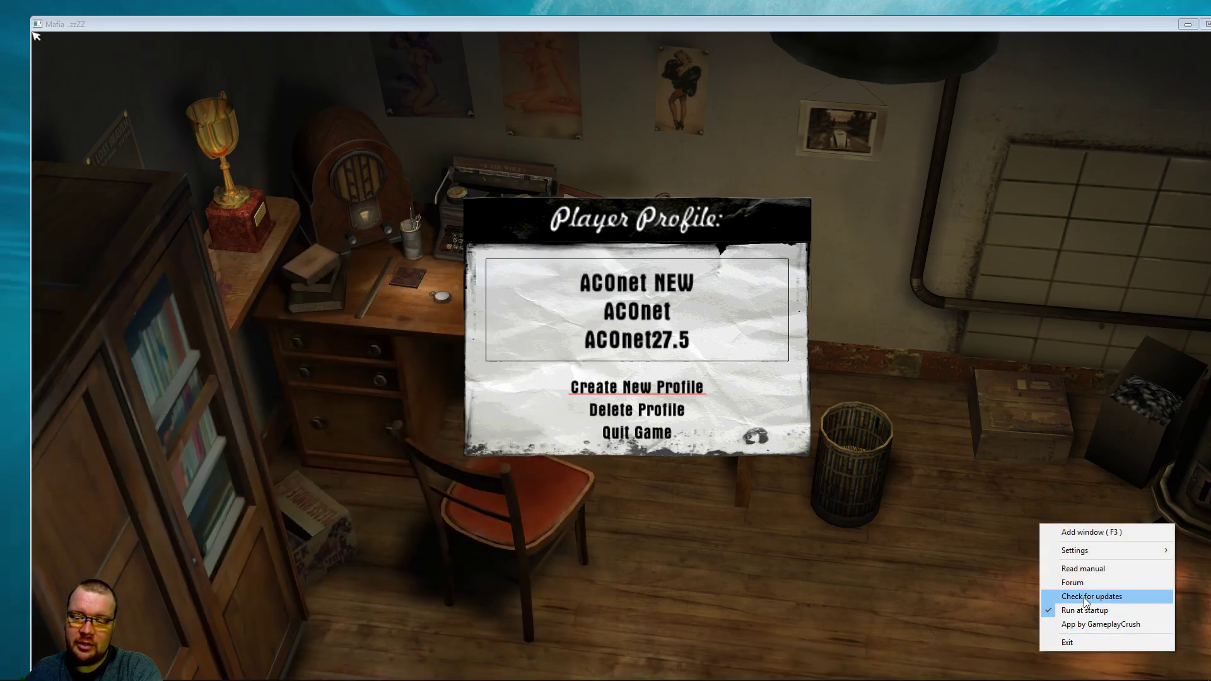
pyautogui.click(1123, 532)
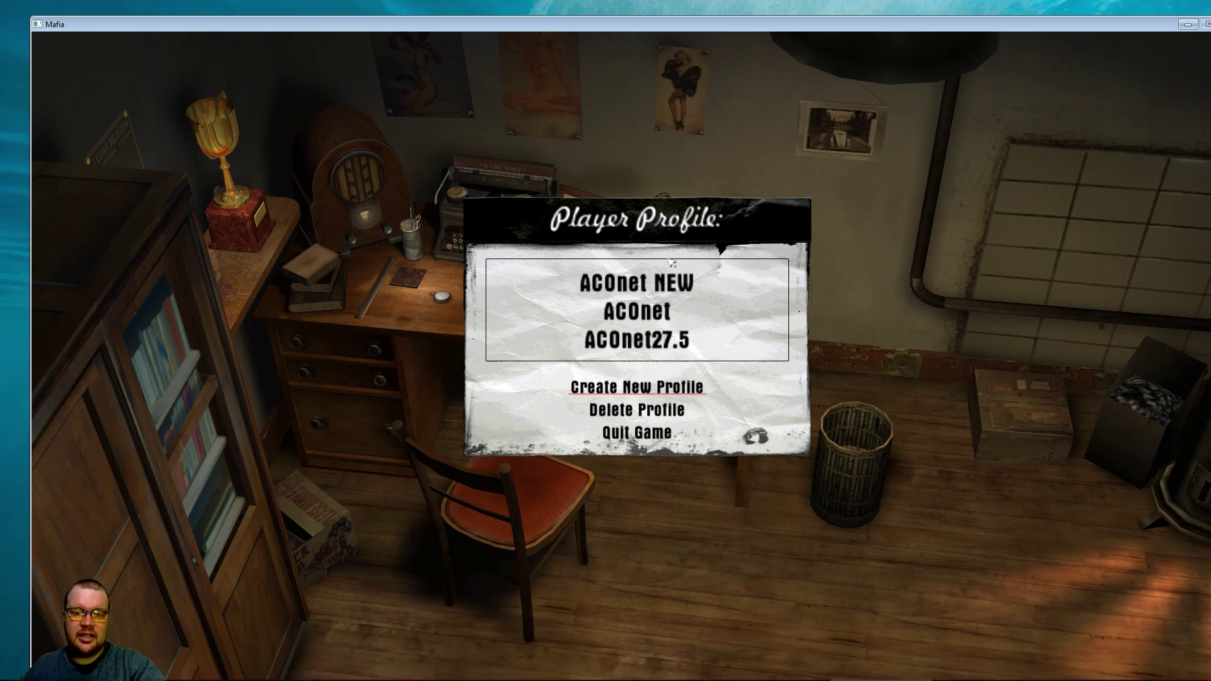
# Add the Mafia window with F3 so it becomes borderless full-screen
pyautogui.press('F3')
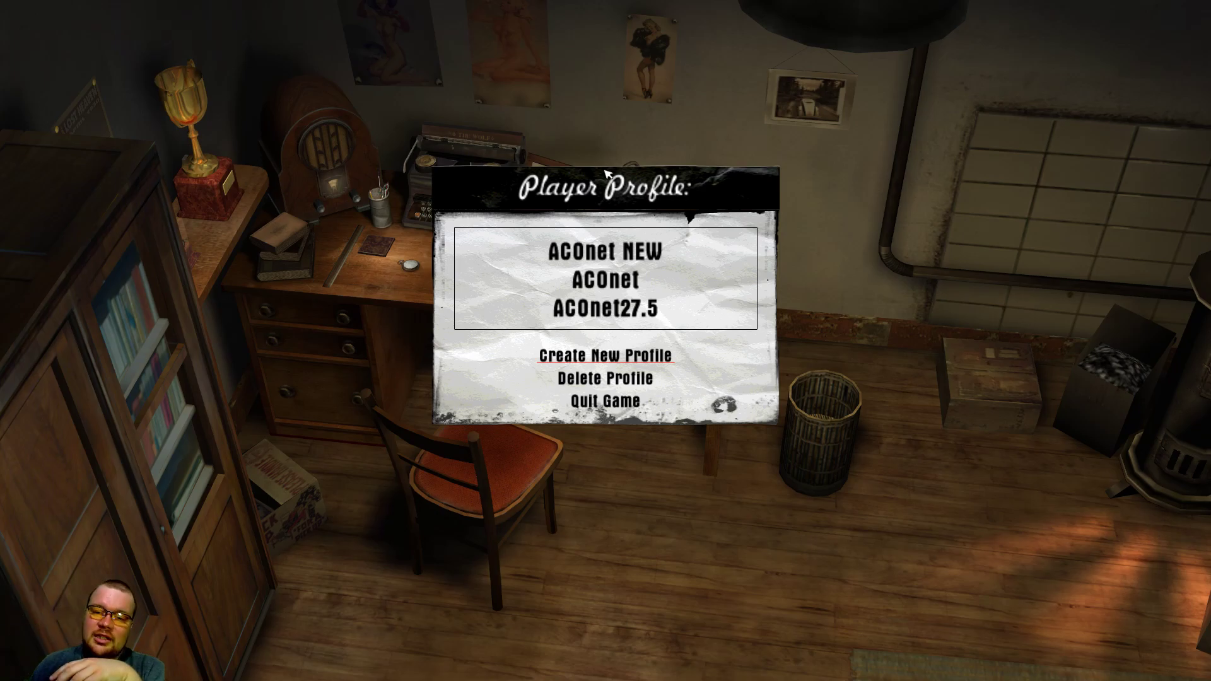
# Quit and relaunch Mafia, skip the intros, test Alt+Tab switching, then quit to the desktop
pyautogui.click(605, 401)
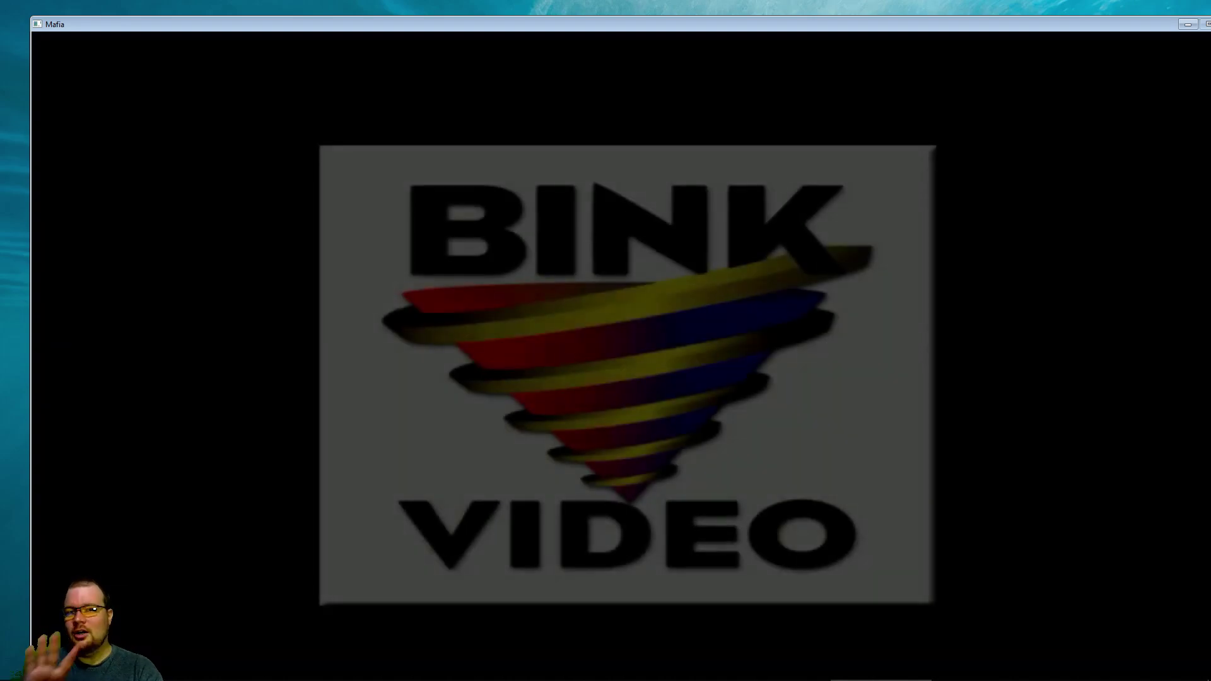
pyautogui.press('Escape')
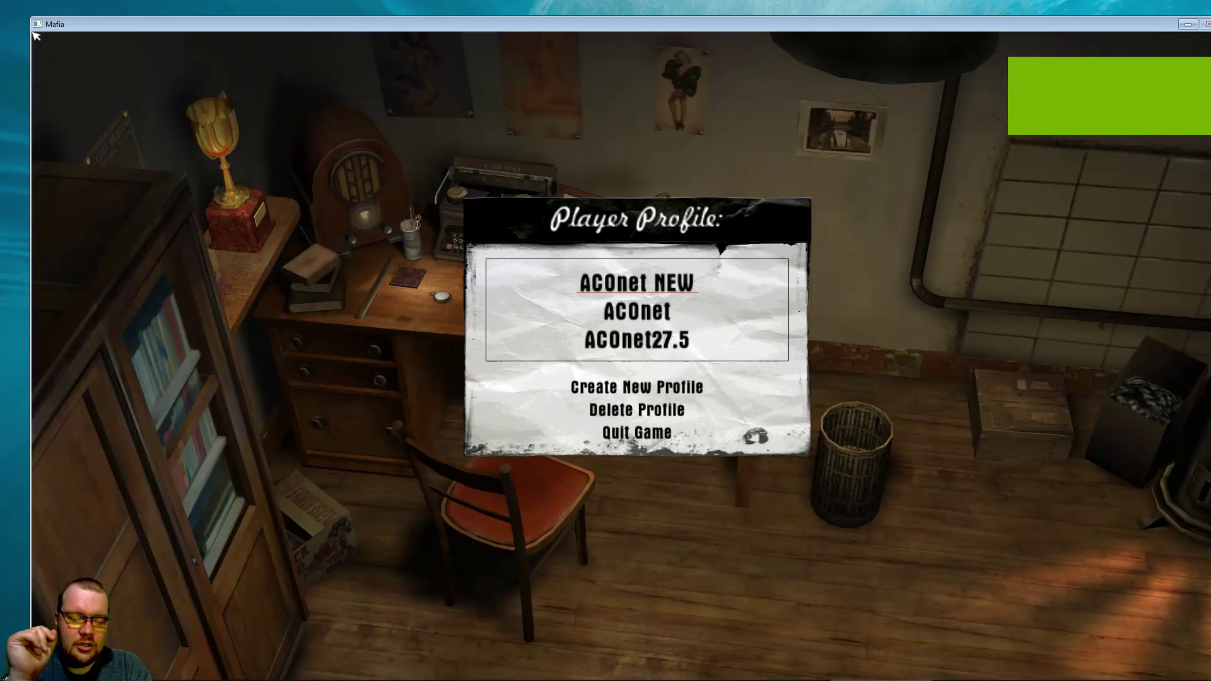
pyautogui.hotkey('alt', 'Tab')
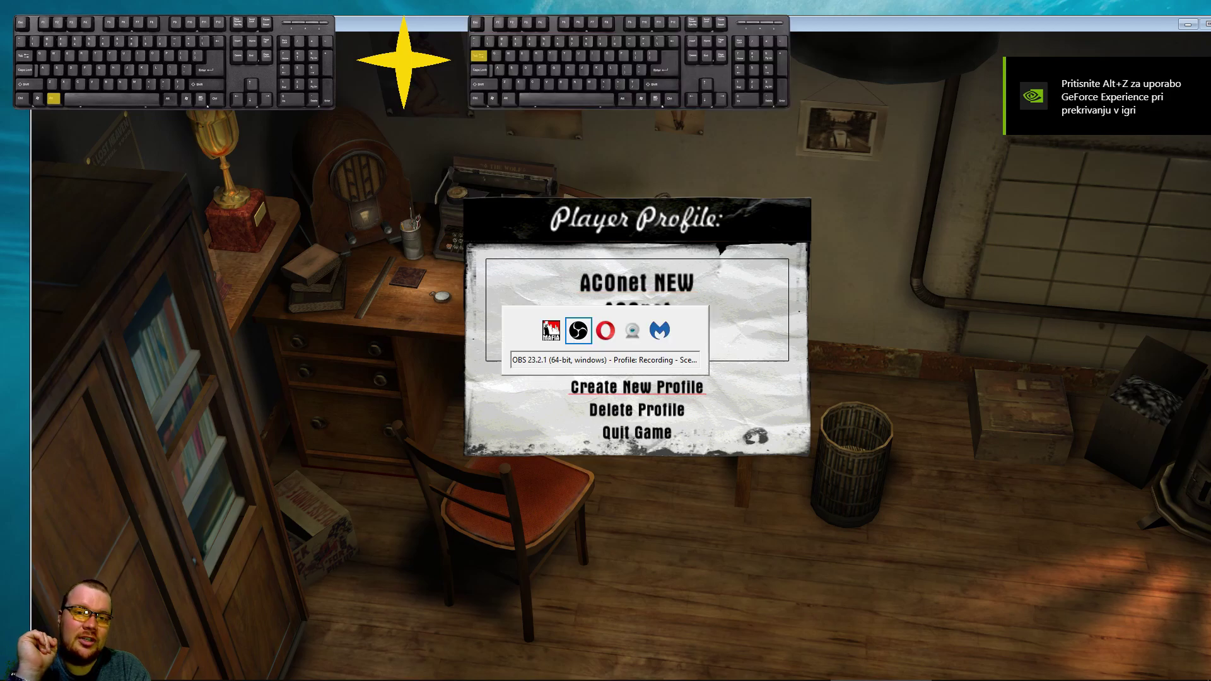
pyautogui.hotkey('alt', 'Tab')
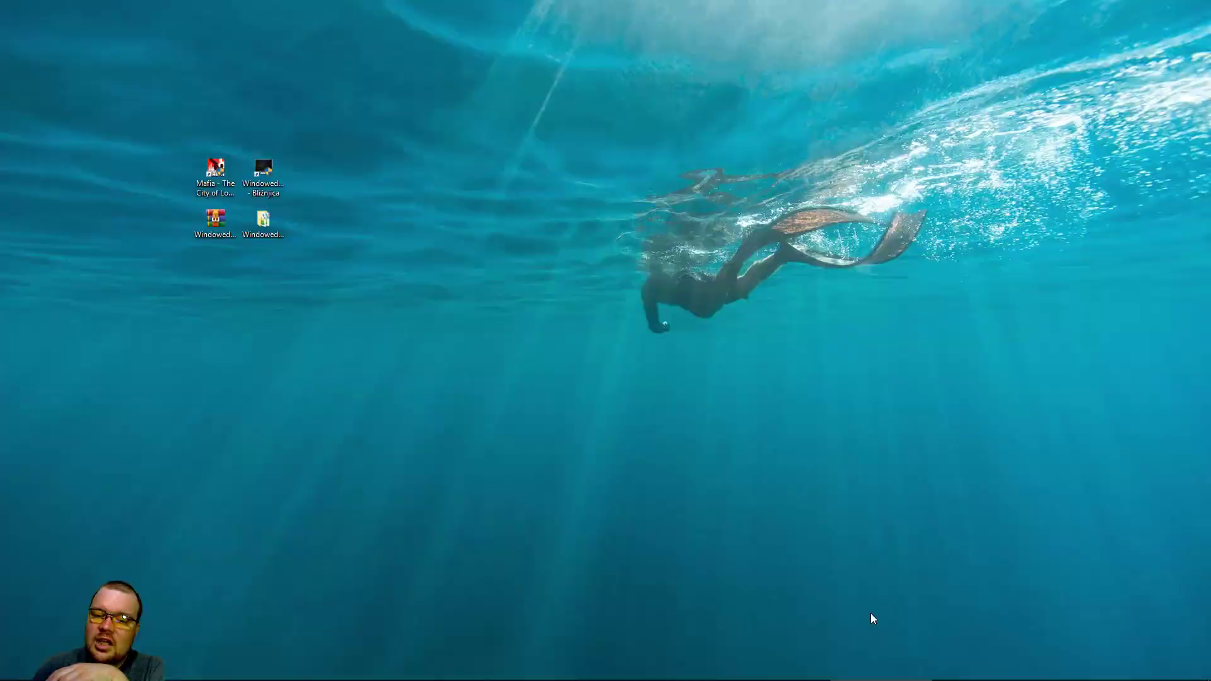
pyautogui.click(606, 401)
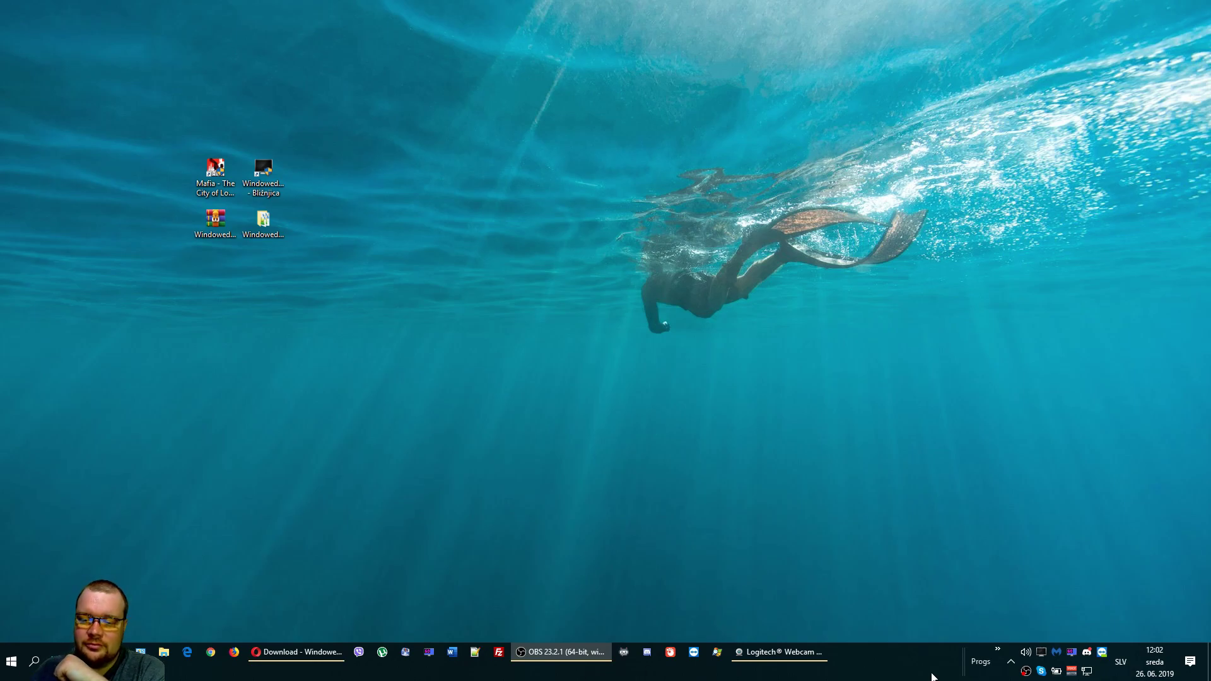
# In the tray's Game settings, change the Mafia entry's friendly name to 'Mafia 1' and apply it
pyautogui.rightClick(1040, 653)
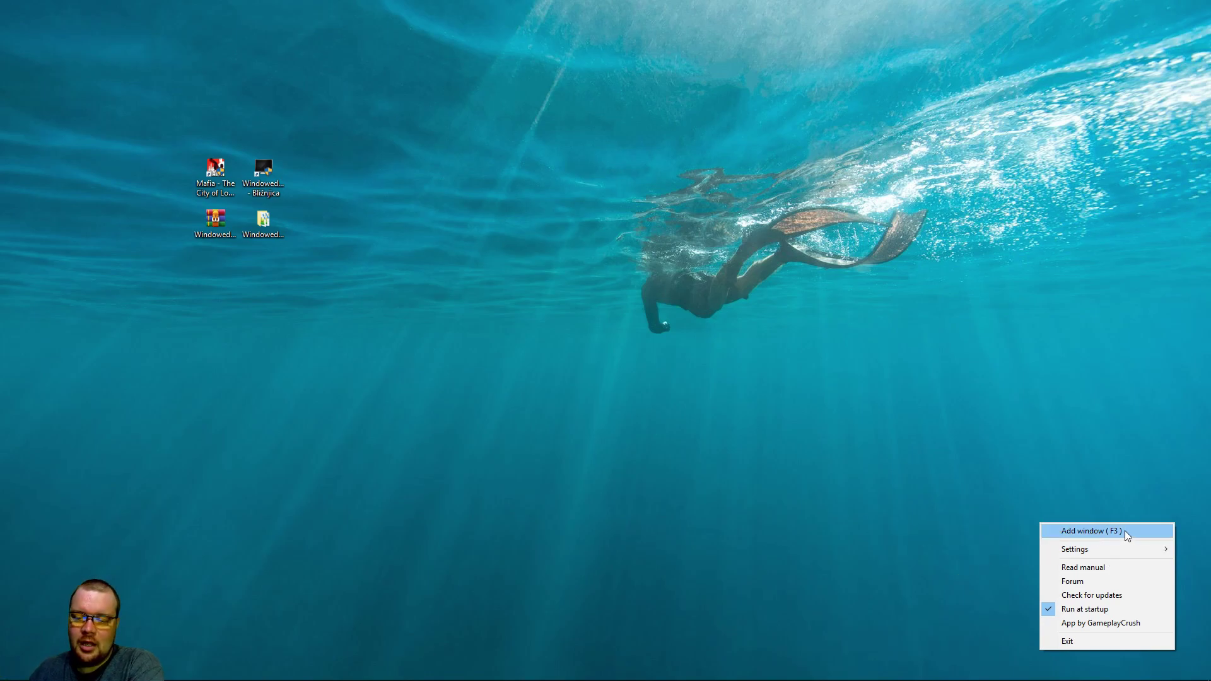
pyautogui.moveTo(1117, 544)
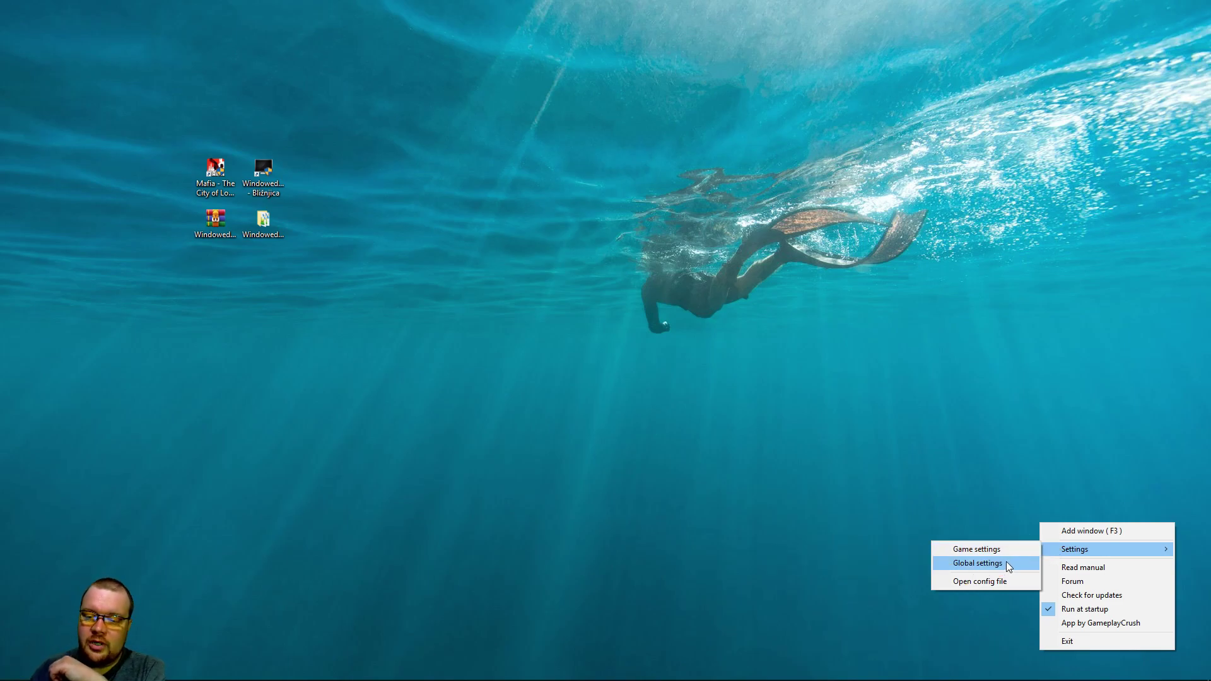
pyautogui.click(1004, 548)
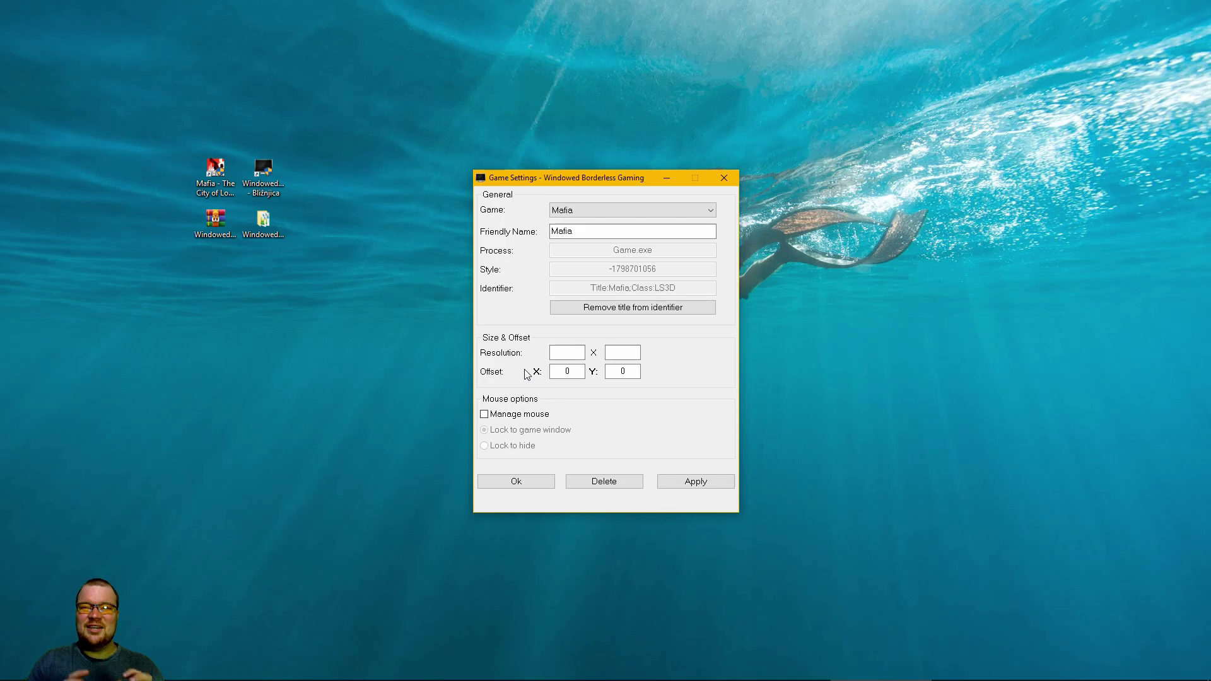
pyautogui.click(646, 209)
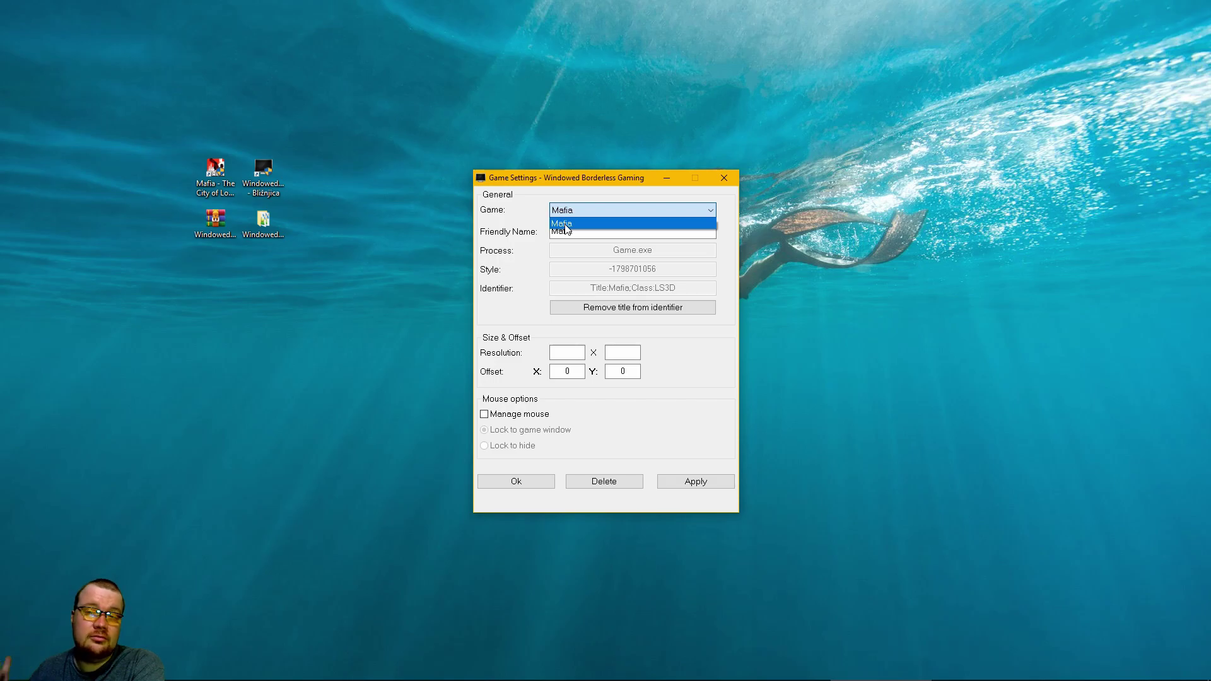
pyautogui.click(580, 224)
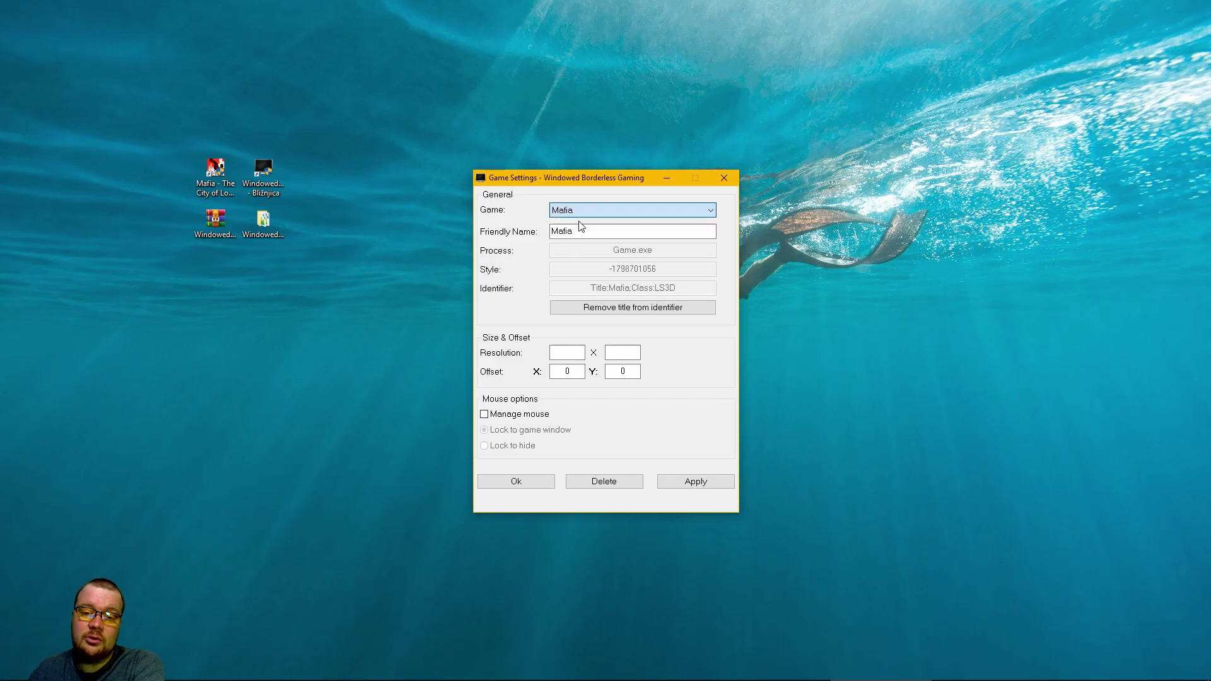
pyautogui.click(580, 231)
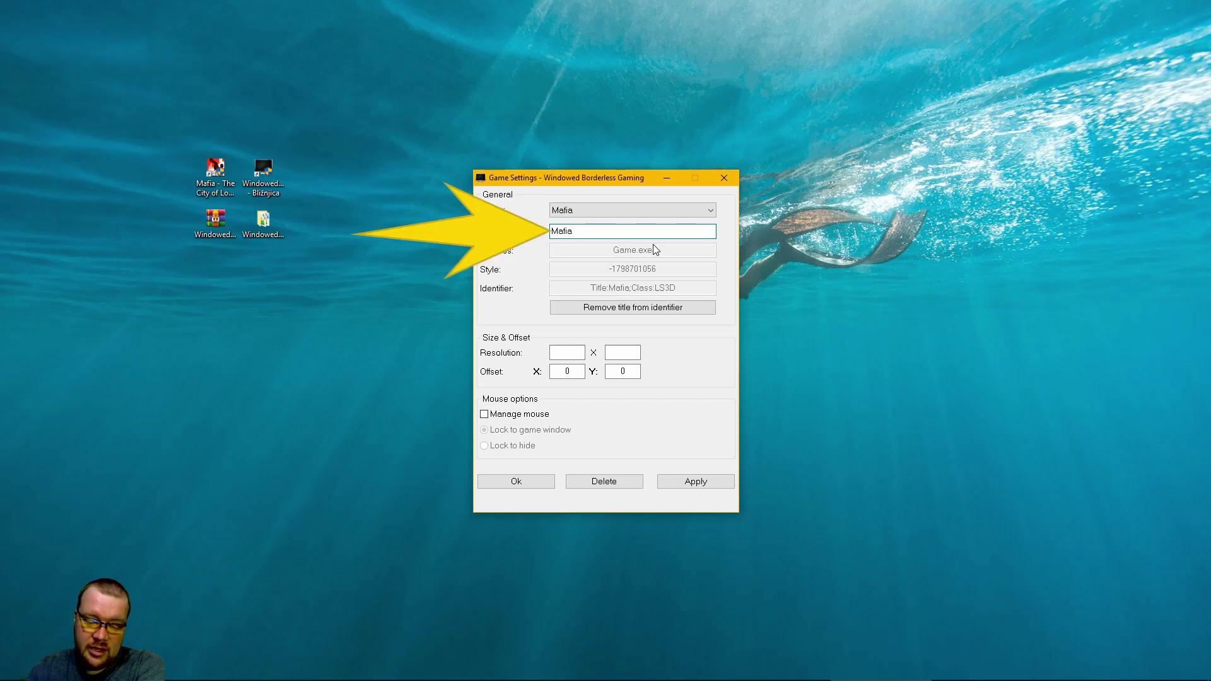
pyautogui.write('1')
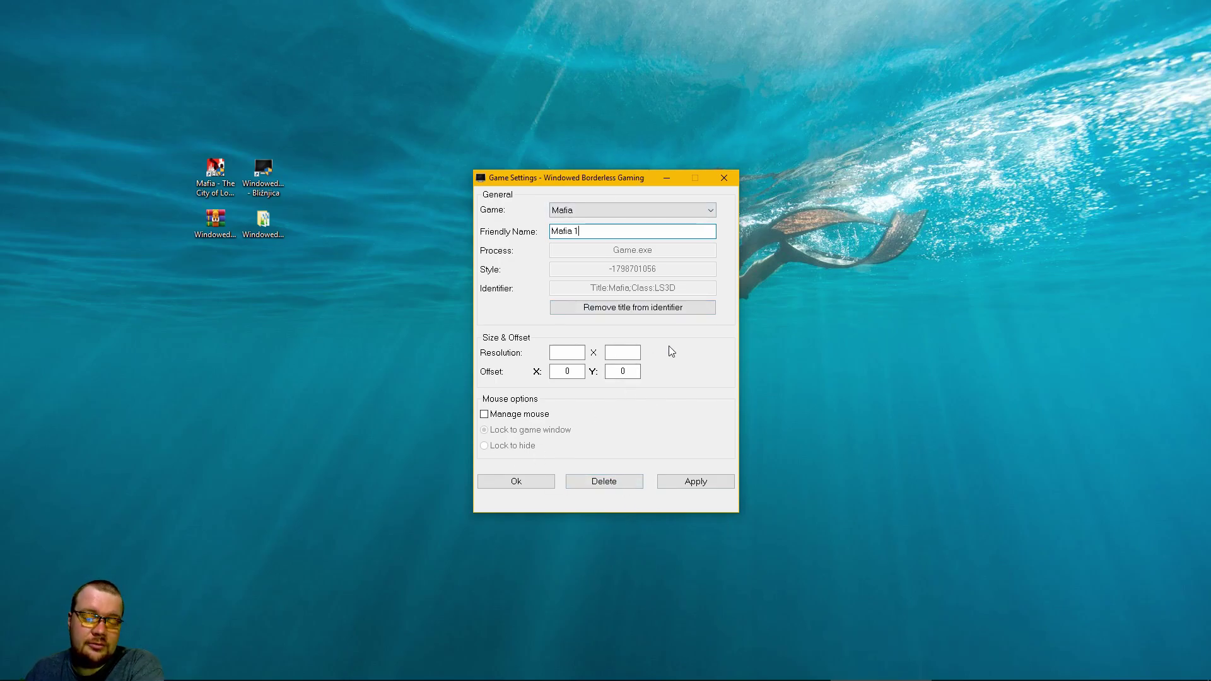
pyautogui.moveTo(577, 231); pyautogui.dragTo(525, 227)
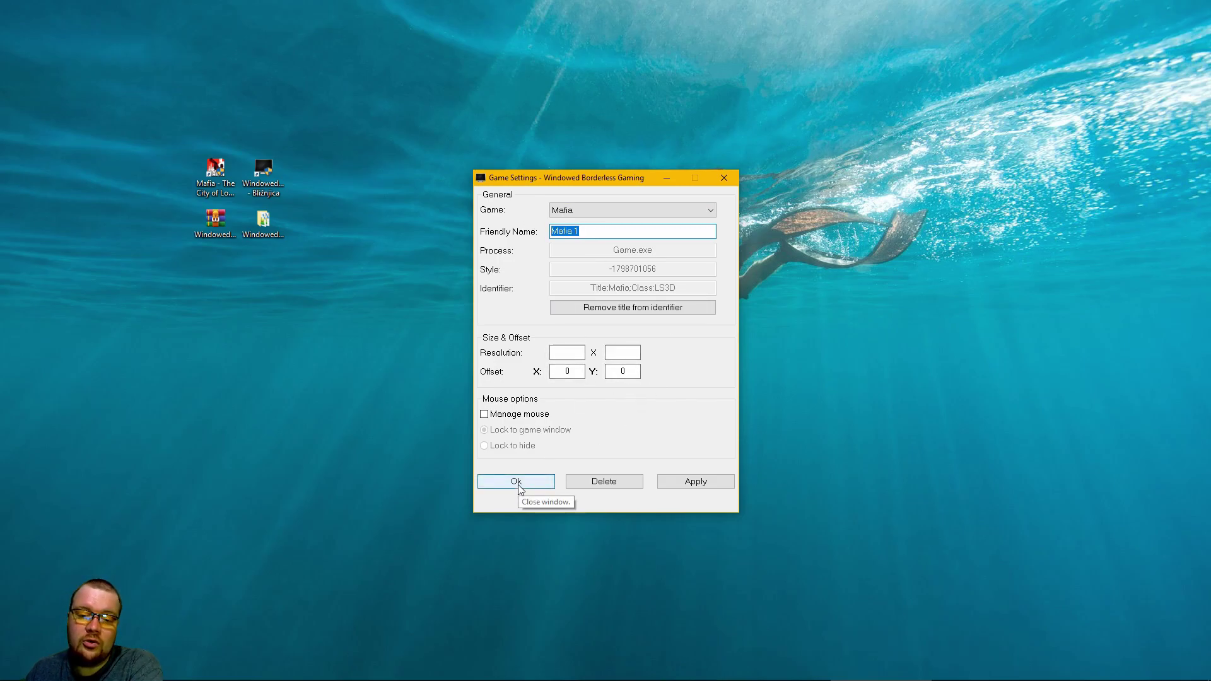
pyautogui.click(693, 482)
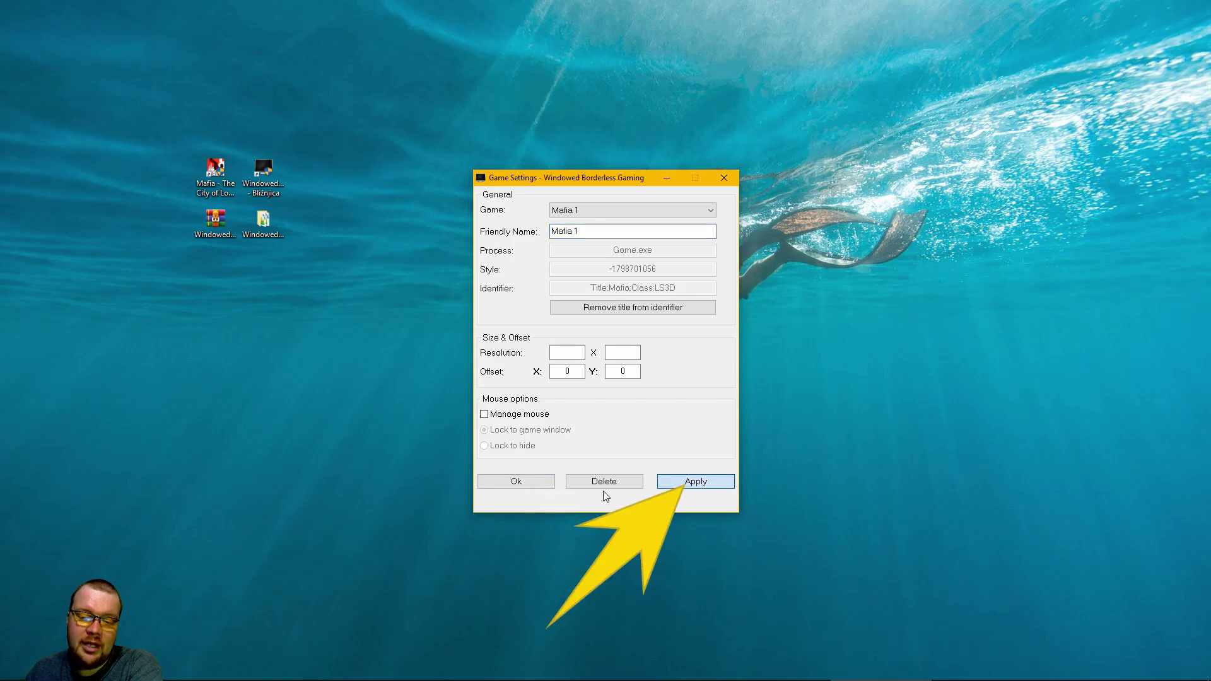
# Close the game settings, then save and close the global settings (F3 add-window key, 1920 × 1080)
pyautogui.click(516, 481)
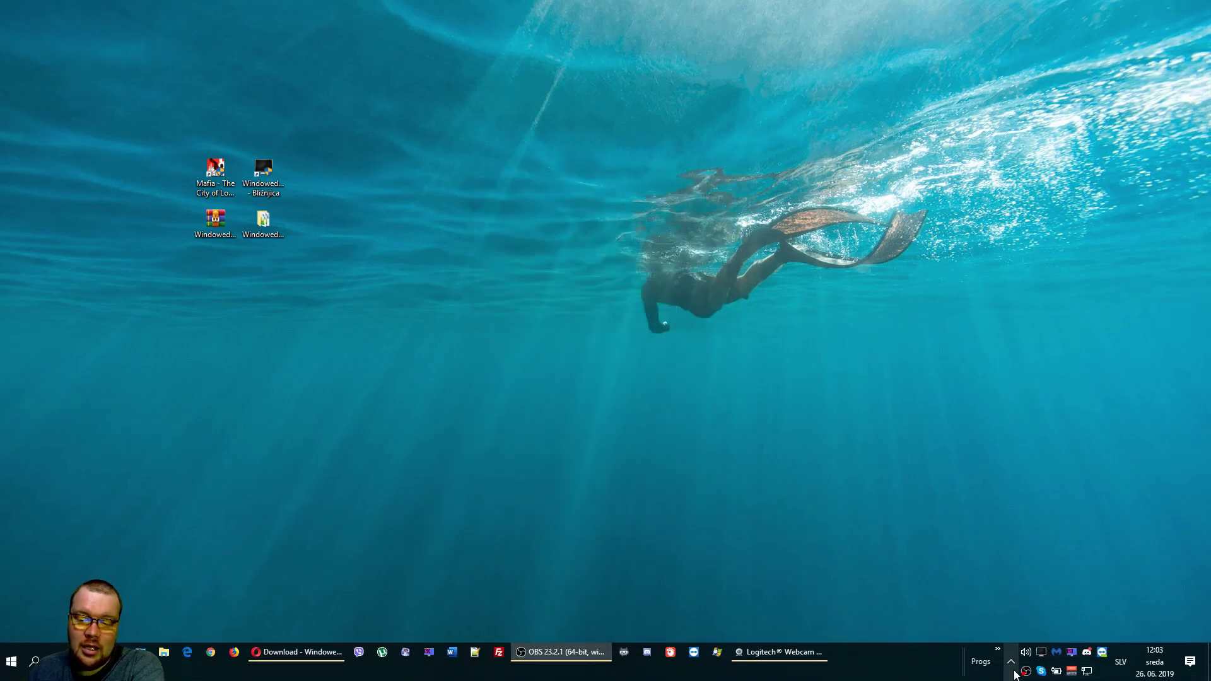
pyautogui.rightClick(1012, 668)
pyautogui.moveTo(1086, 550)
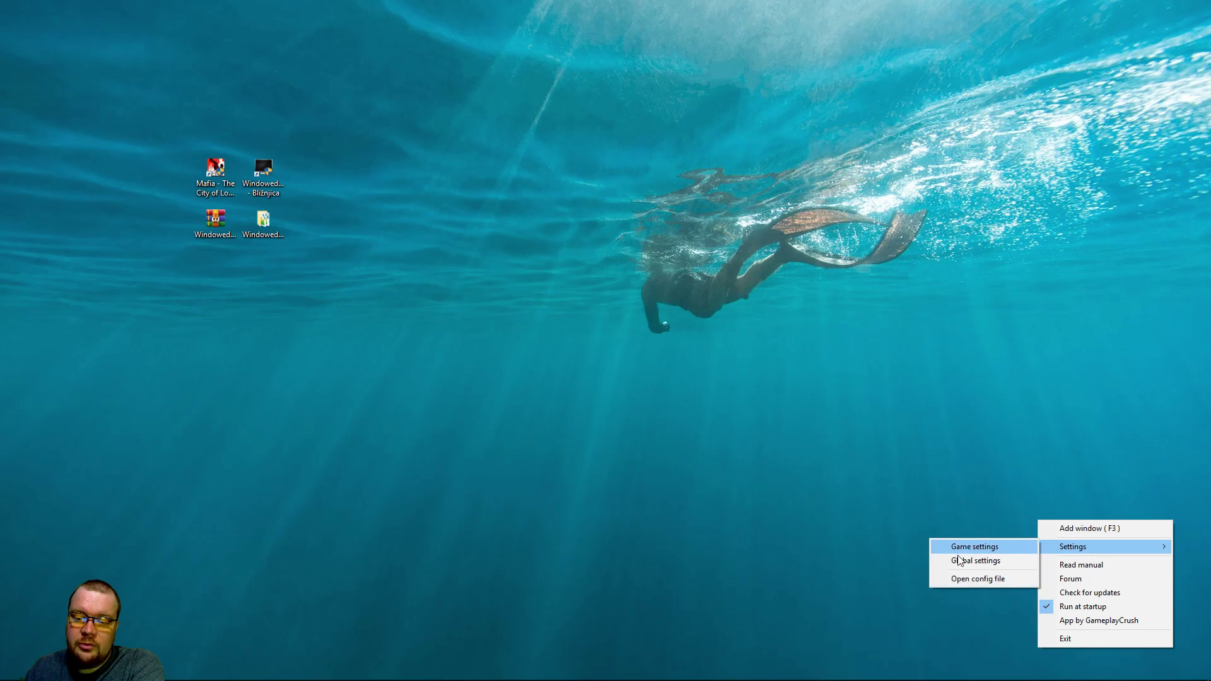
pyautogui.click(986, 563)
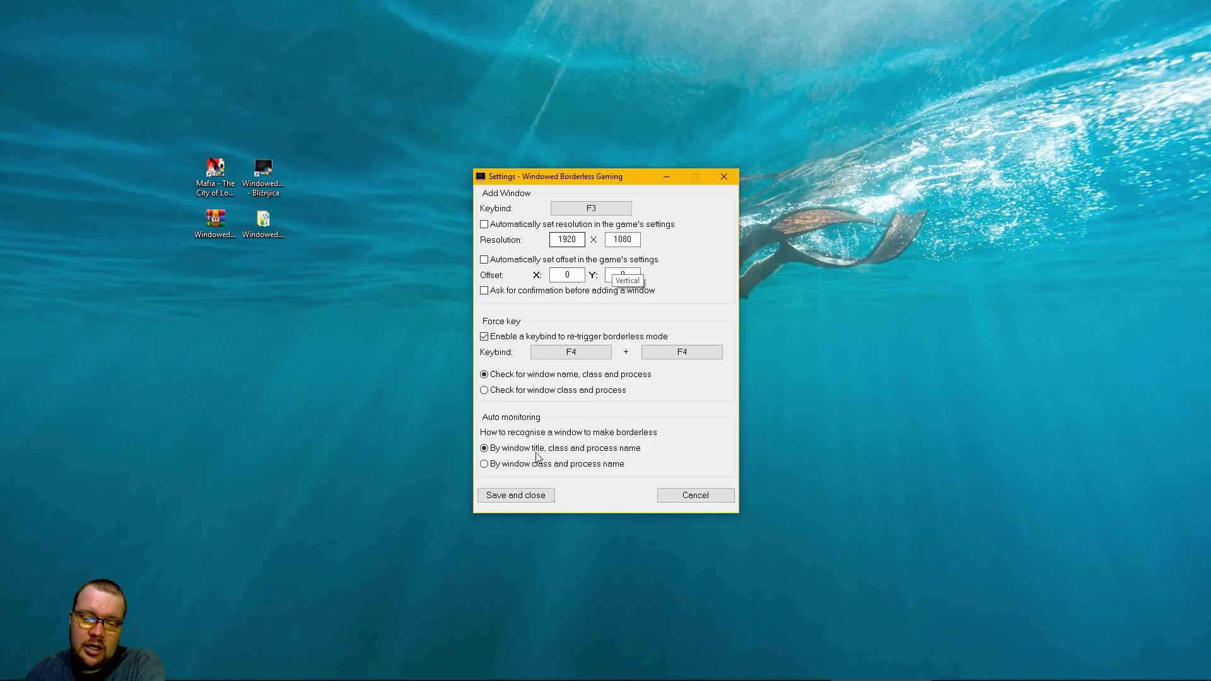
pyautogui.click(535, 499)
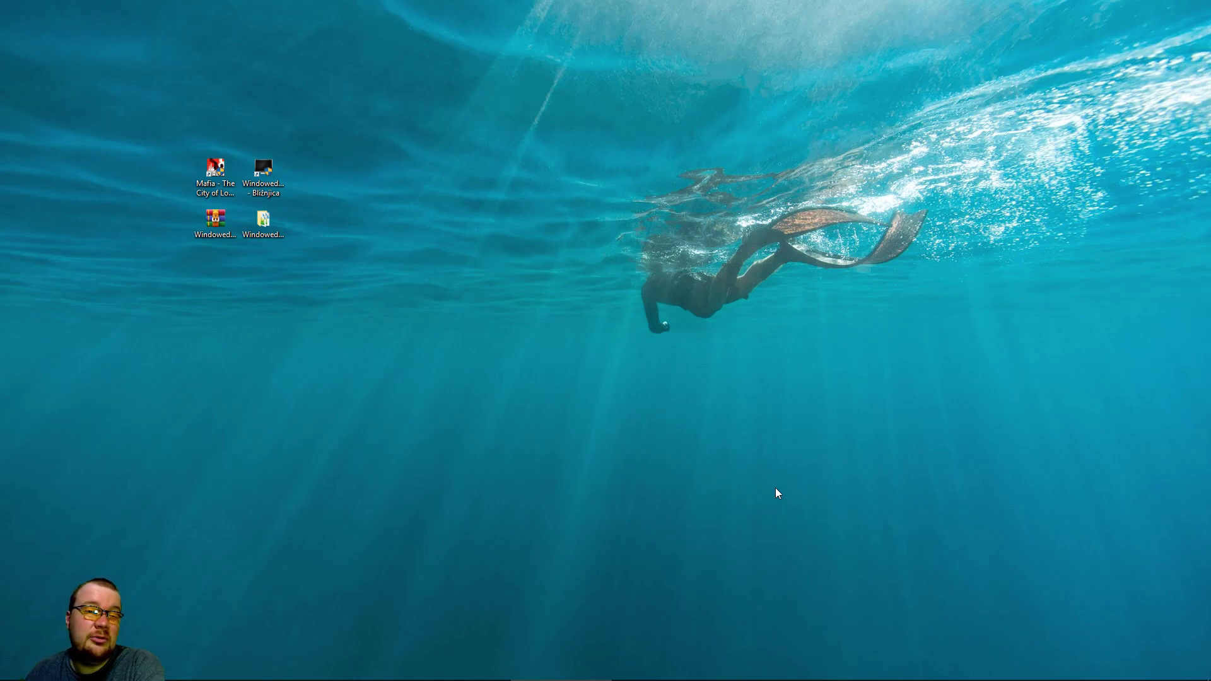
pyautogui.moveTo(982, 676)
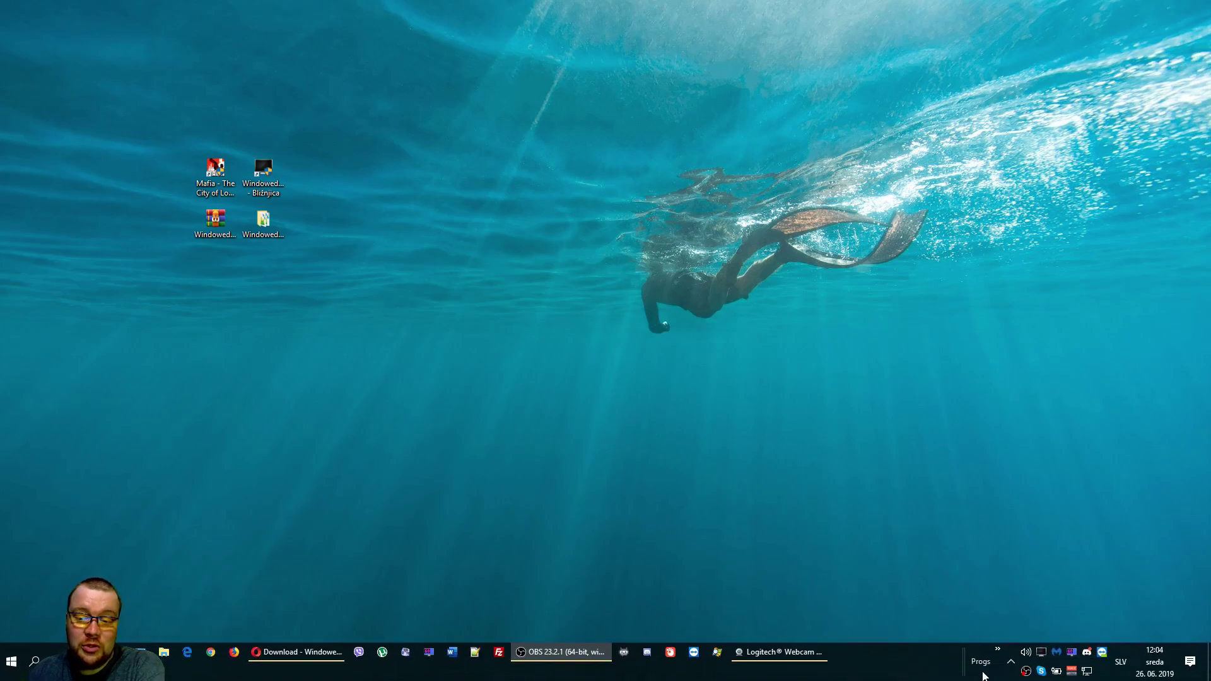
pyautogui.rightClick(1043, 654)
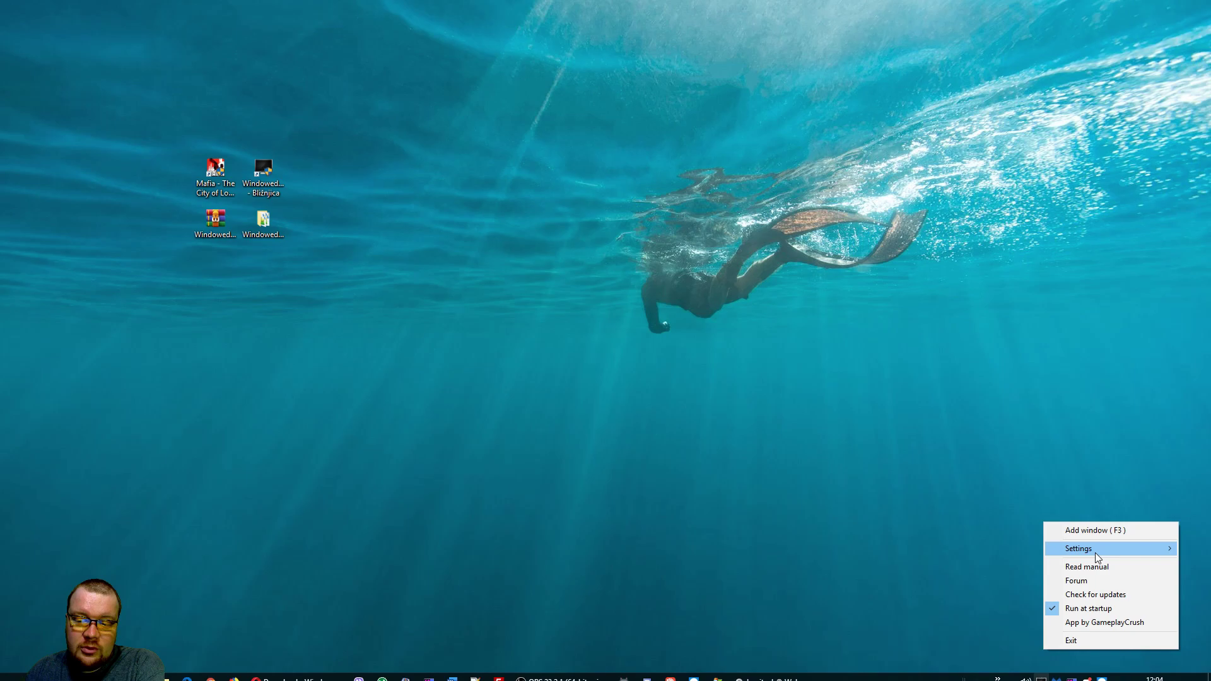
pyautogui.moveTo(1095, 552)
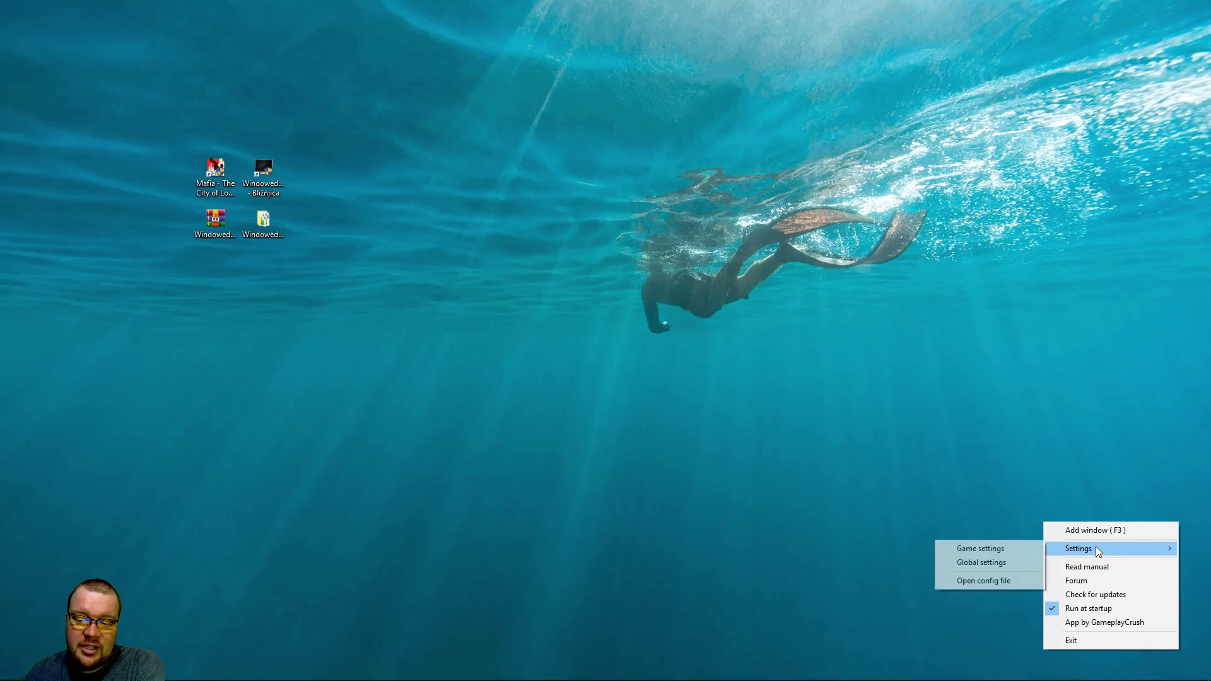
pyautogui.click(1013, 578)
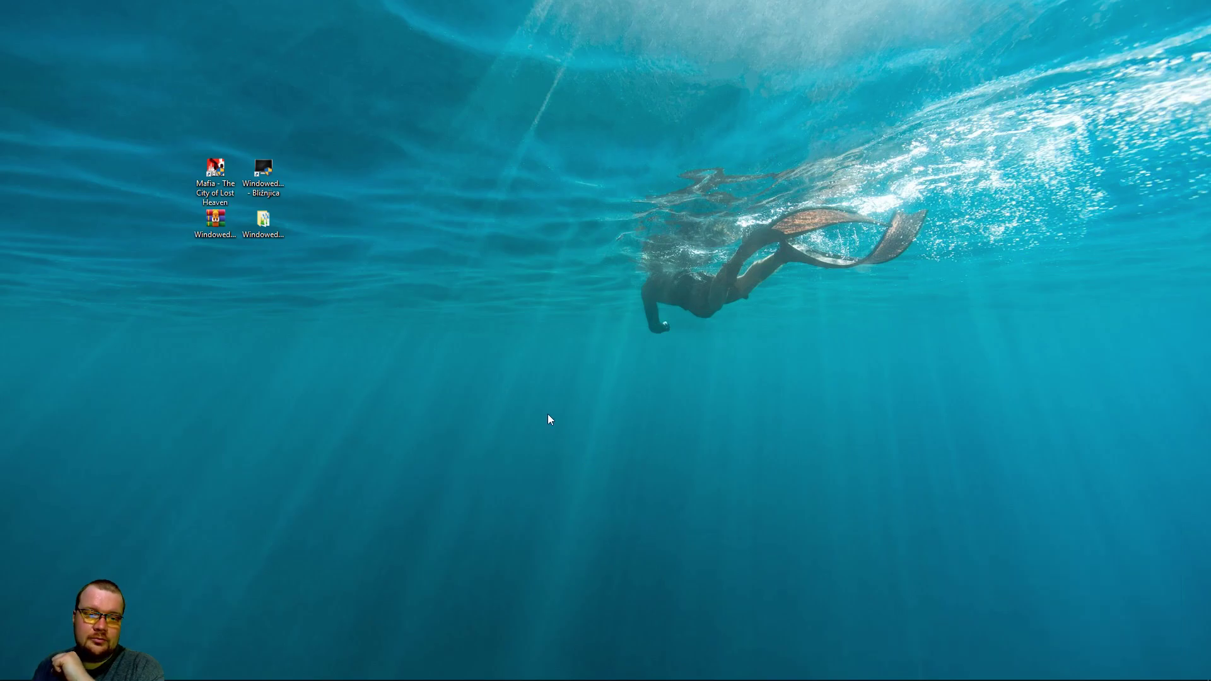
# Copy the WindowedBorderlessGaming_2.1.0.1 folder containing config.ini as a backup, then close the folder window
pyautogui.doubleClick(267, 224)
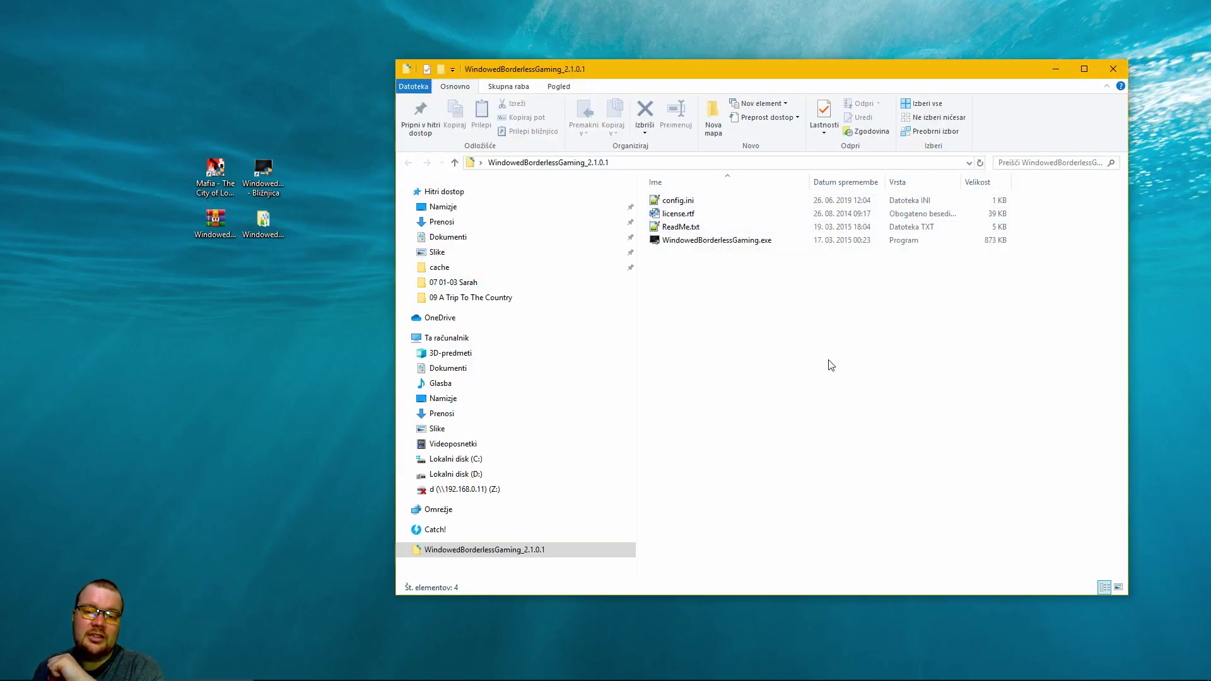
pyautogui.moveTo(831, 357); pyautogui.dragTo(741, 322)
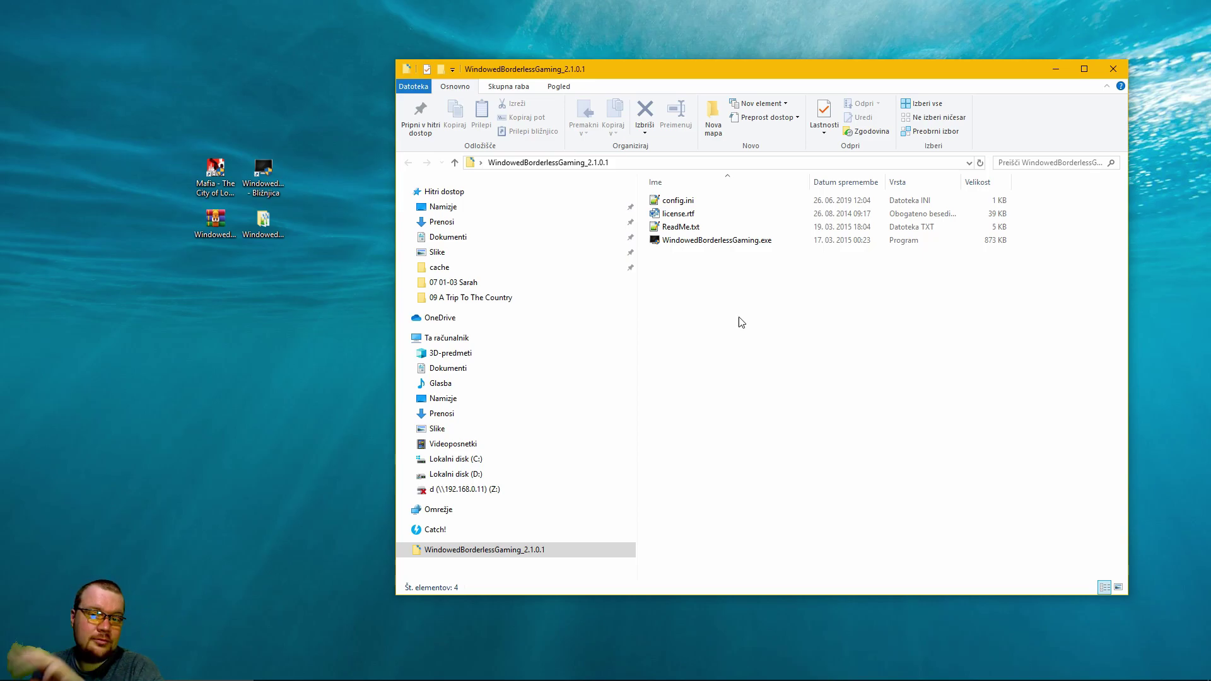
pyautogui.click(685, 200)
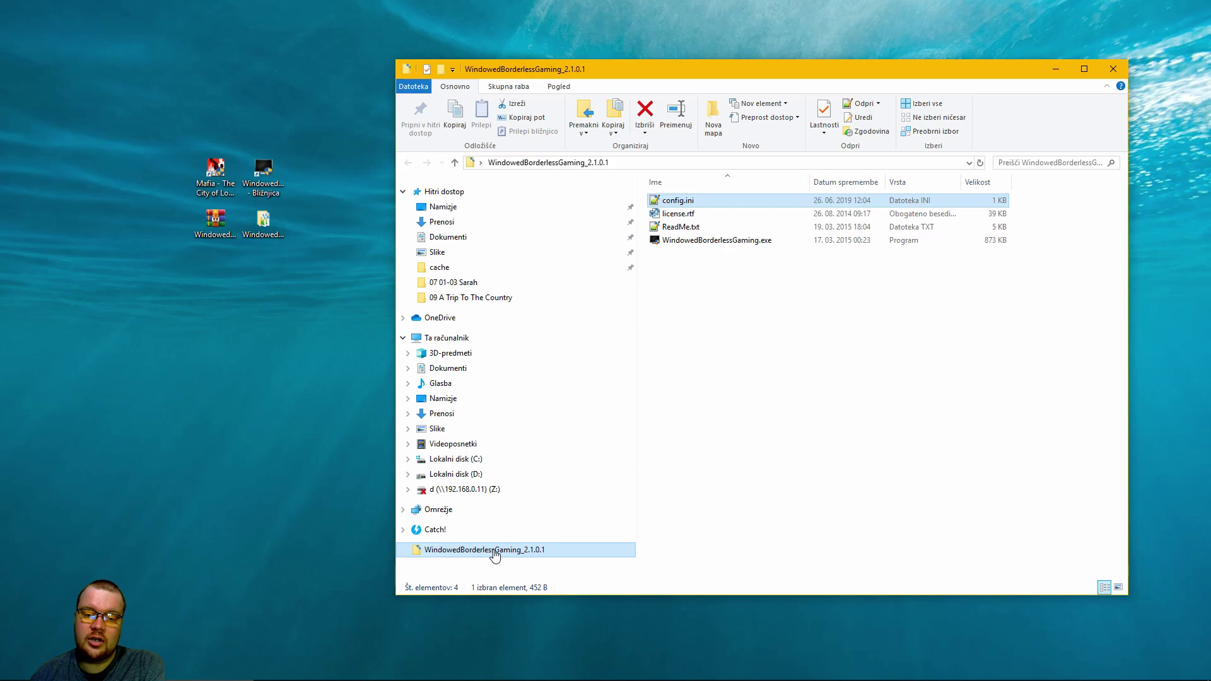
pyautogui.rightClick(495, 555)
pyautogui.click(563, 477)
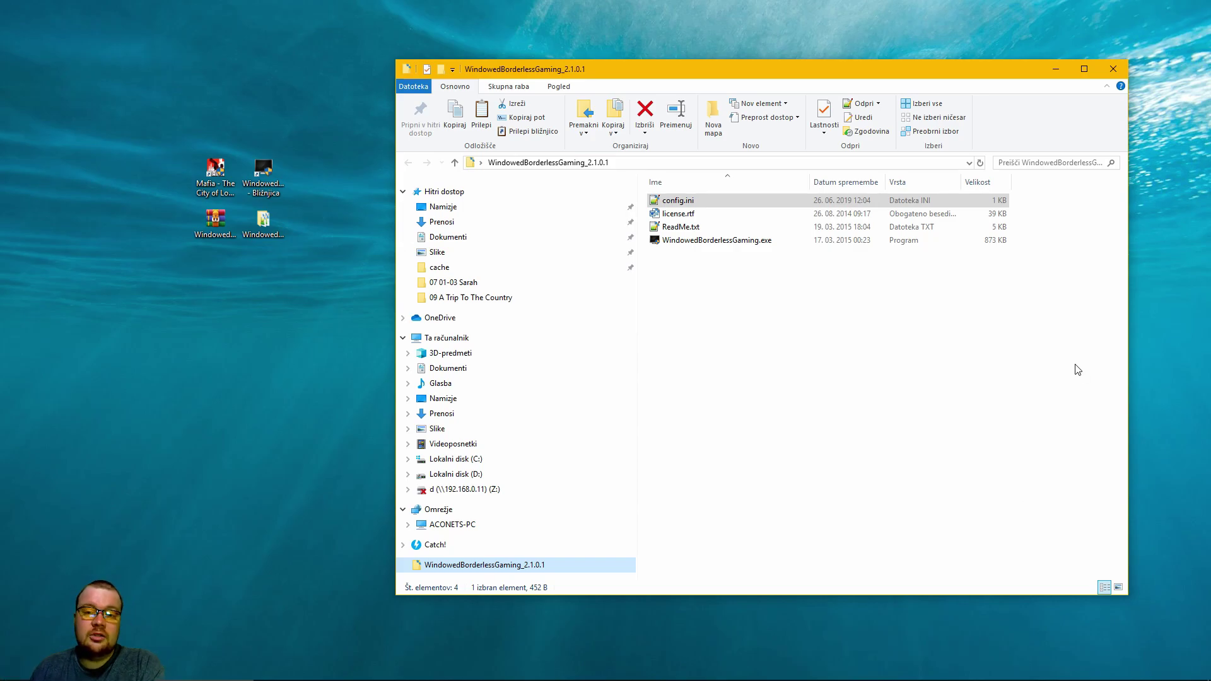
pyautogui.click(1113, 68)
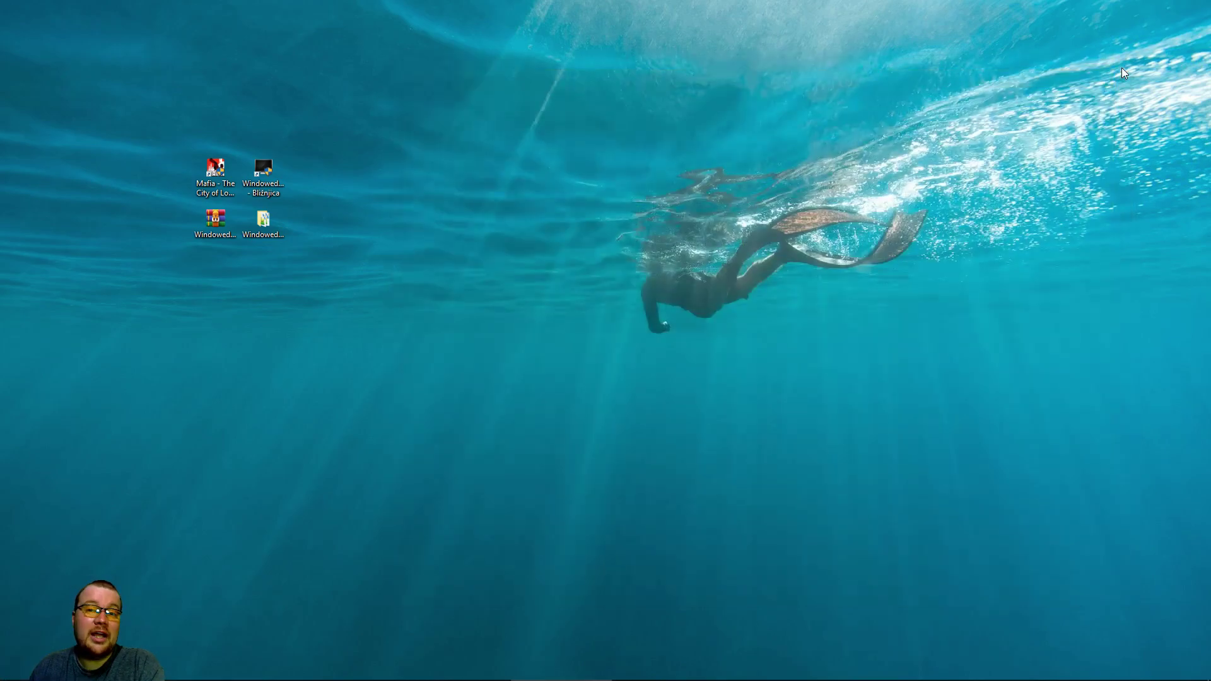
# Toggle 'Run at startup' off and back on from the tray menu, leaving it ticked
pyautogui.rightClick(1039, 653)
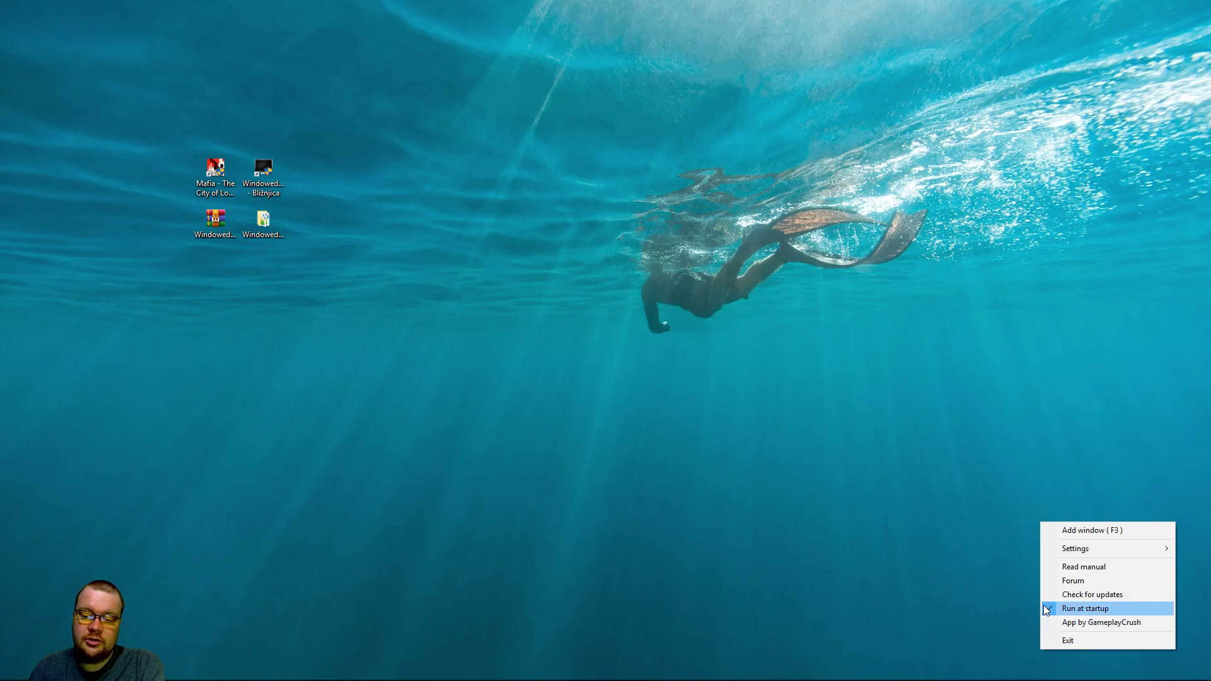
pyautogui.click(1079, 609)
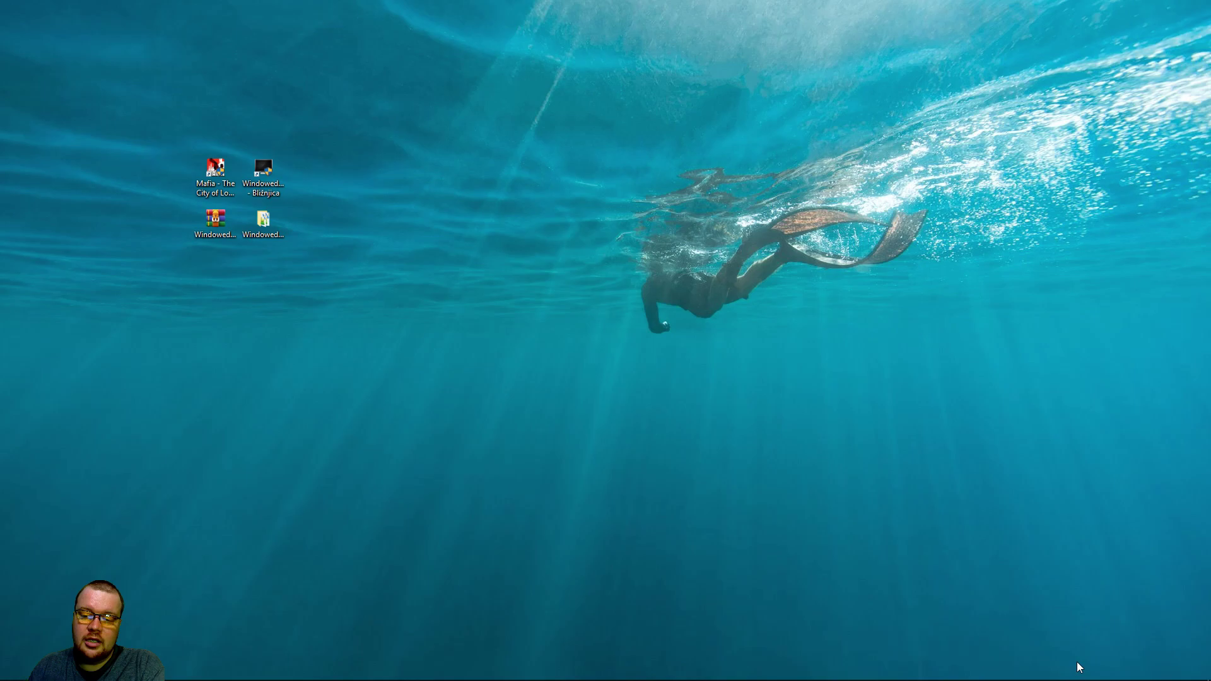
pyautogui.rightClick(1041, 672)
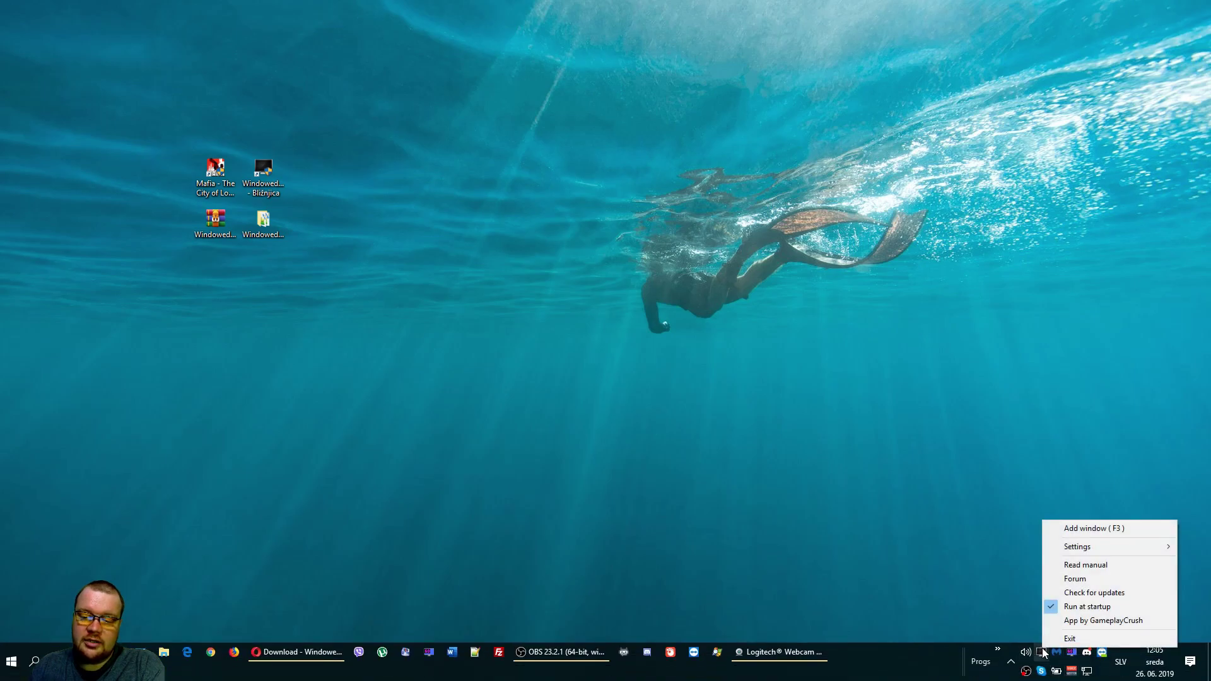
pyautogui.click(1073, 607)
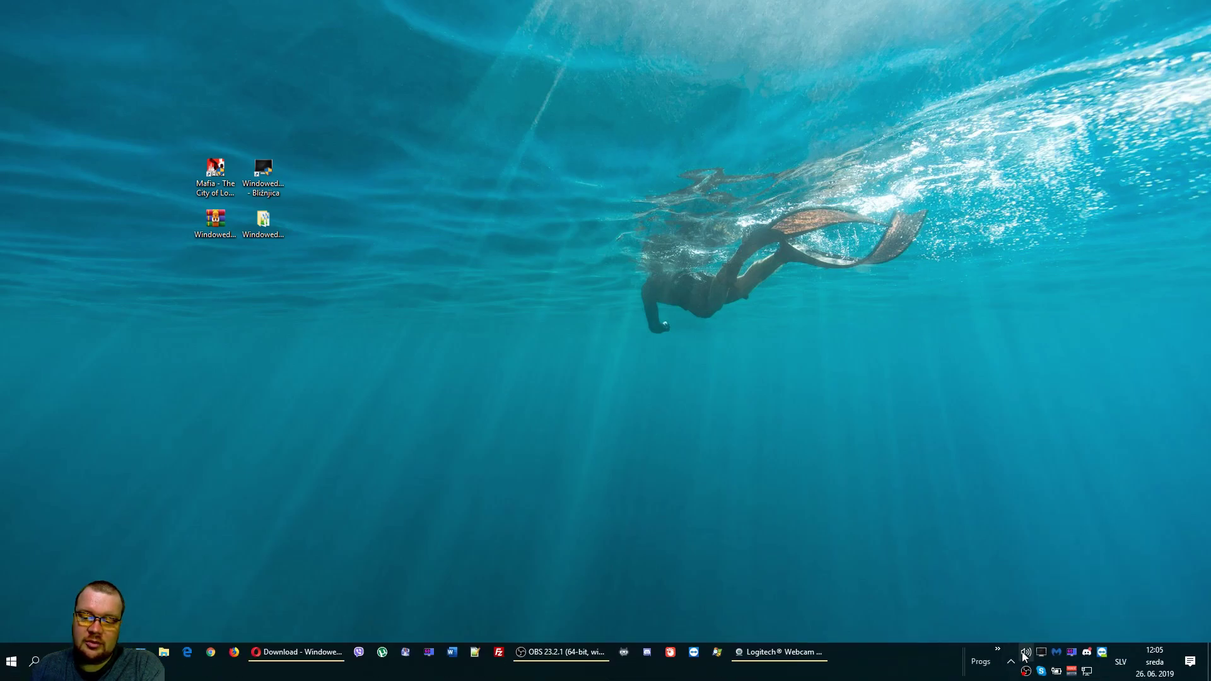
pyautogui.rightClick(1041, 653)
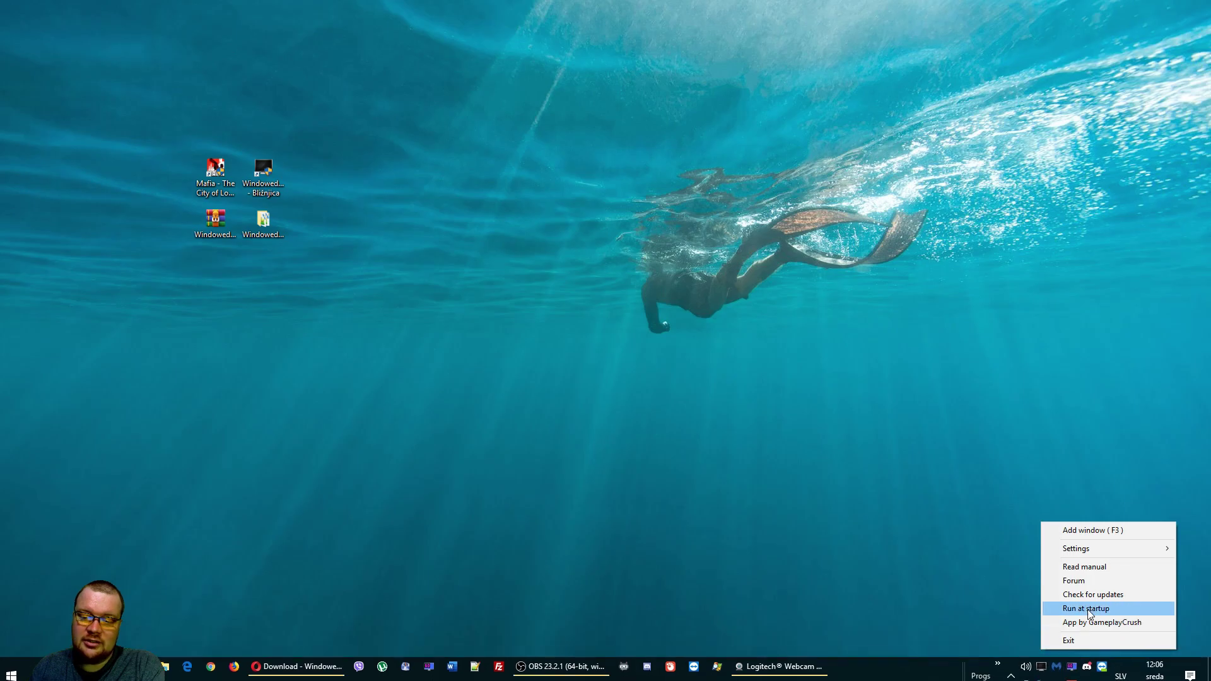
pyautogui.click(1045, 607)
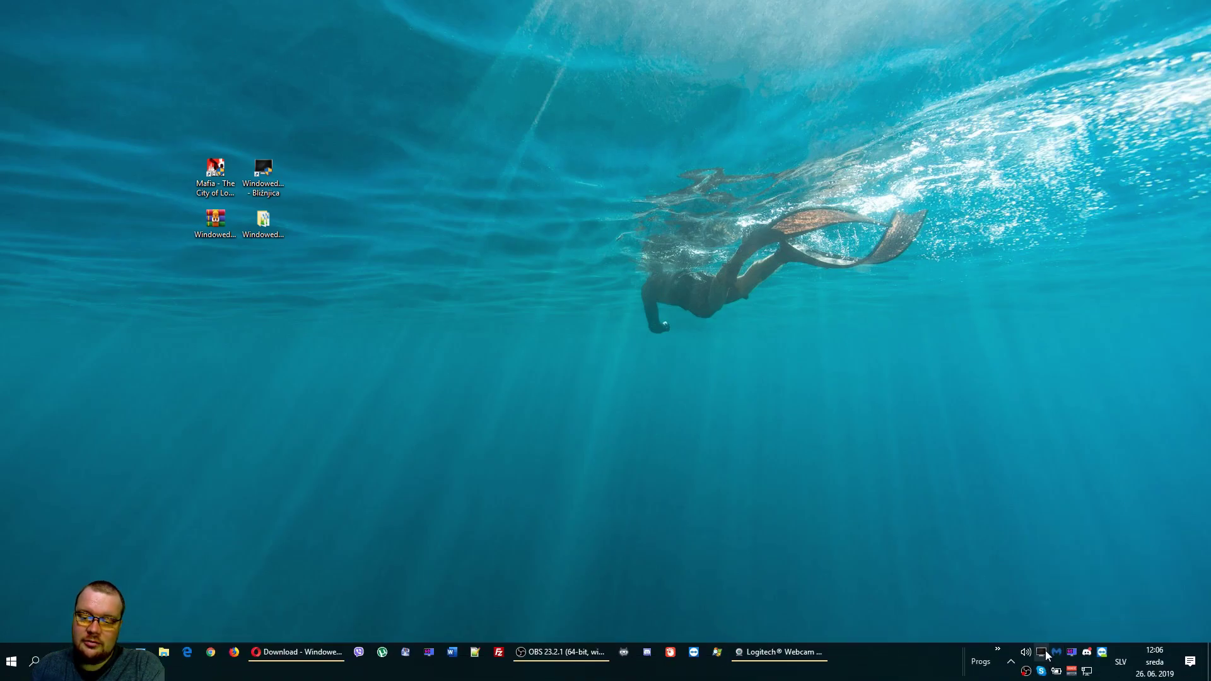
pyautogui.rightClick(1047, 654)
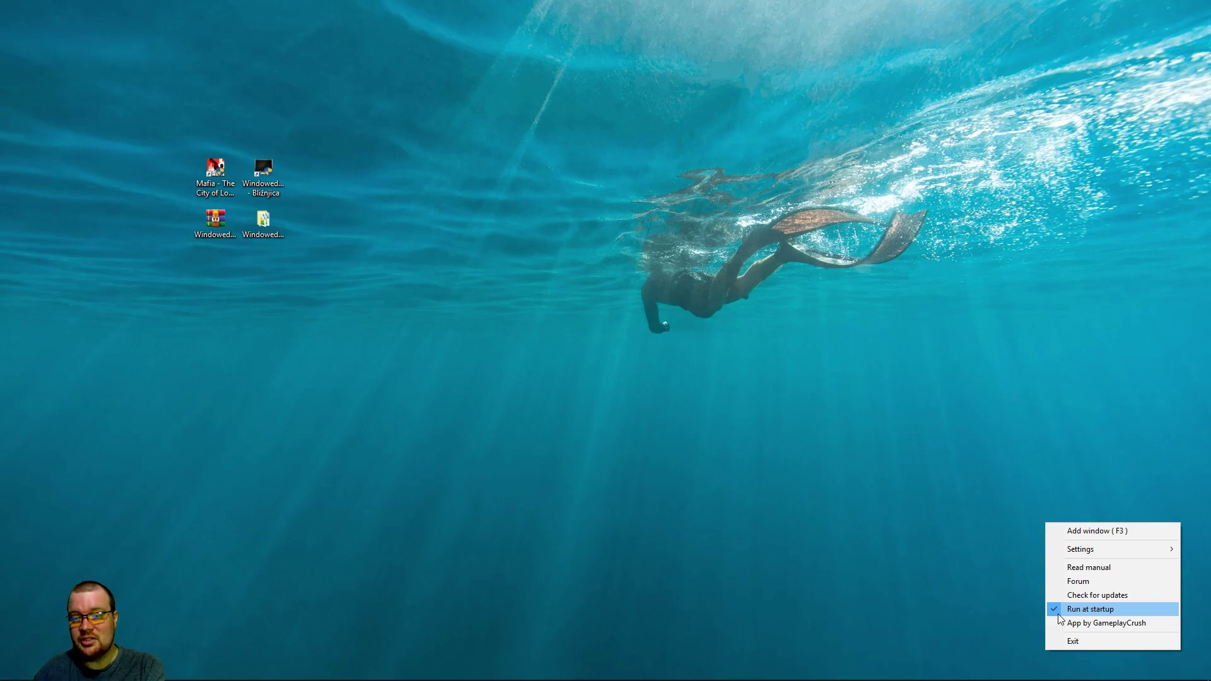
# Dismiss the tray menu via its 'App by GameplayCrush' entry
pyautogui.click(1126, 623)
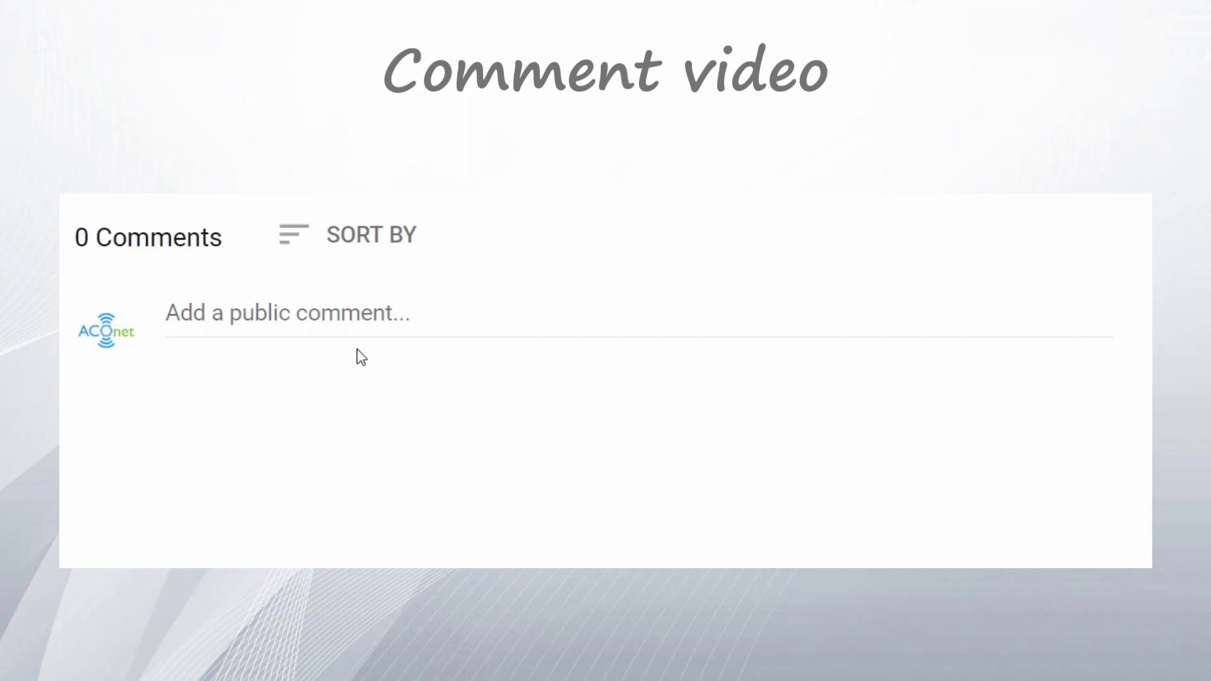
# Post the comment 'Great video, keep it up =)' and open the video's Share dialog
pyautogui.click(352, 320)
pyautogui.write('Great video, ke')
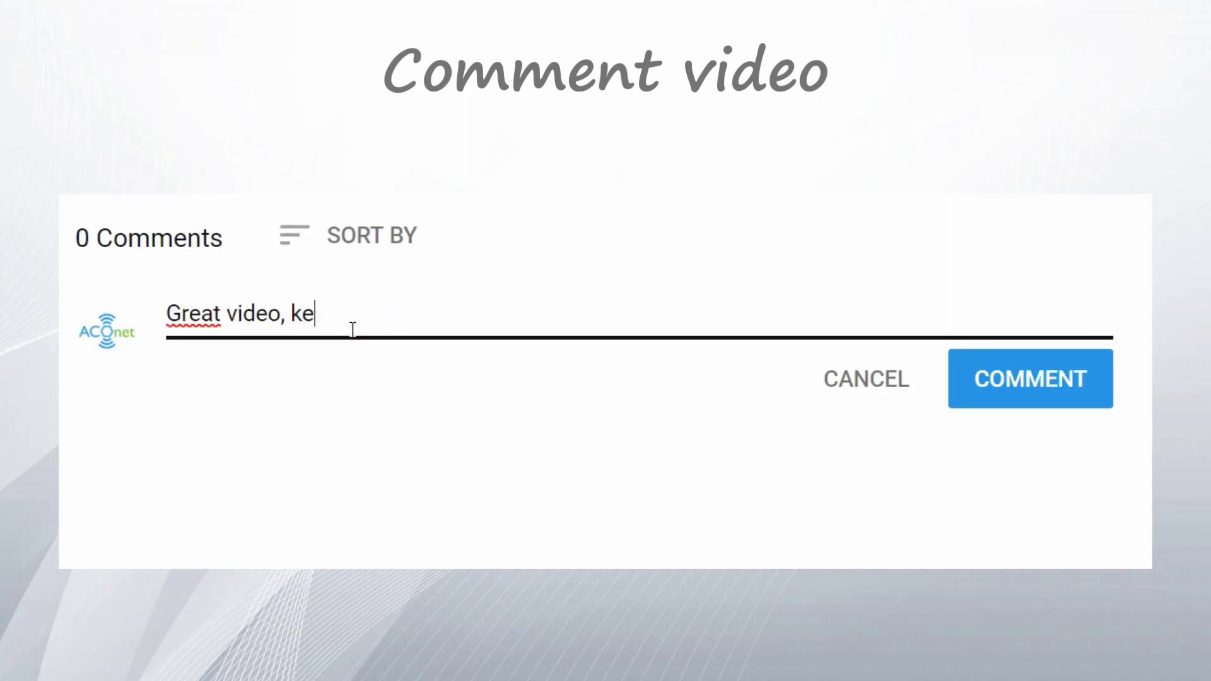
pyautogui.write('ep it up =')
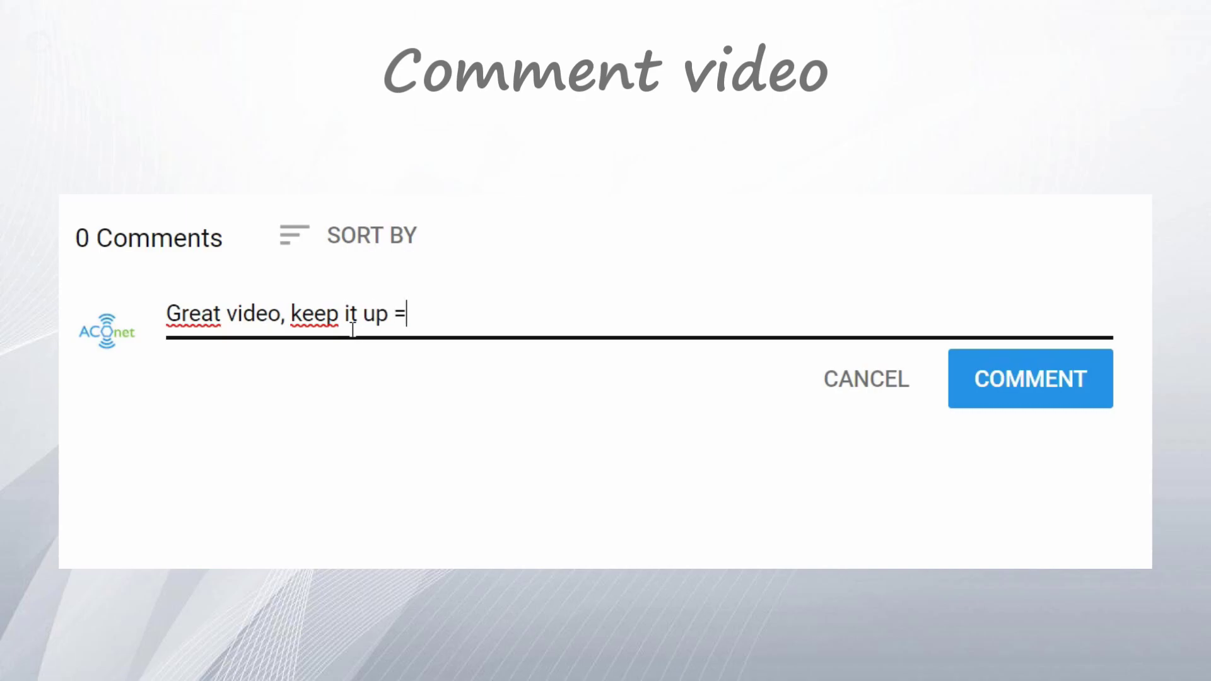
pyautogui.click(1056, 381)
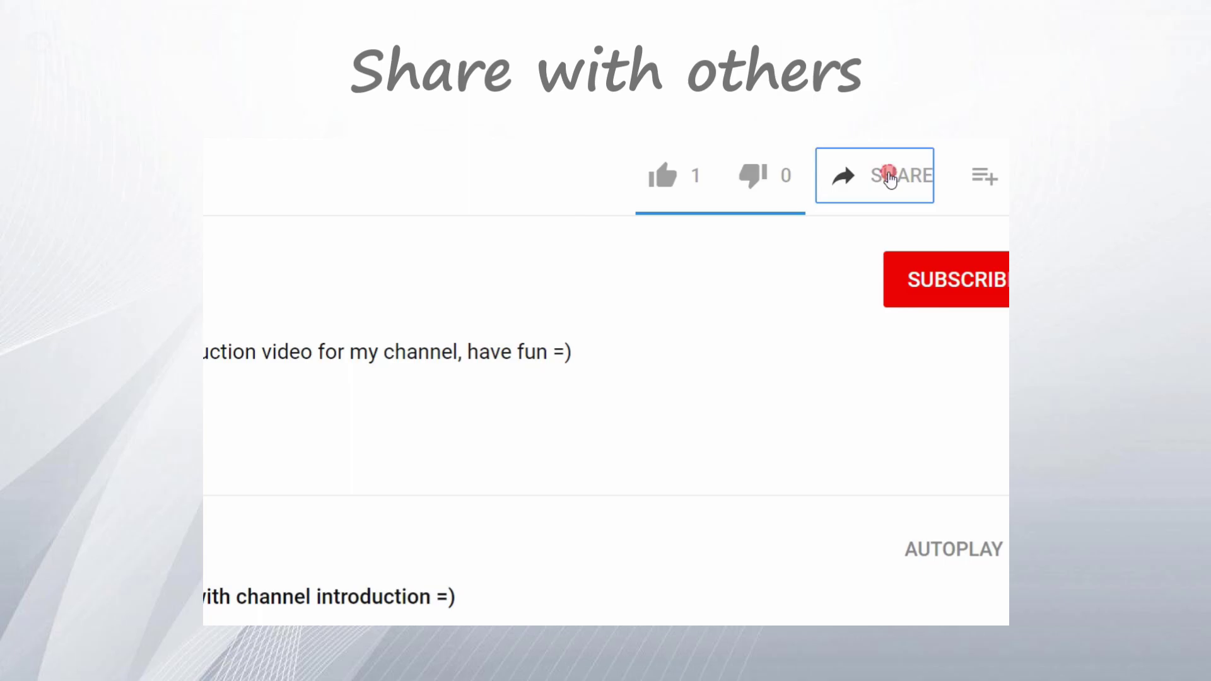
pyautogui.click(884, 176)
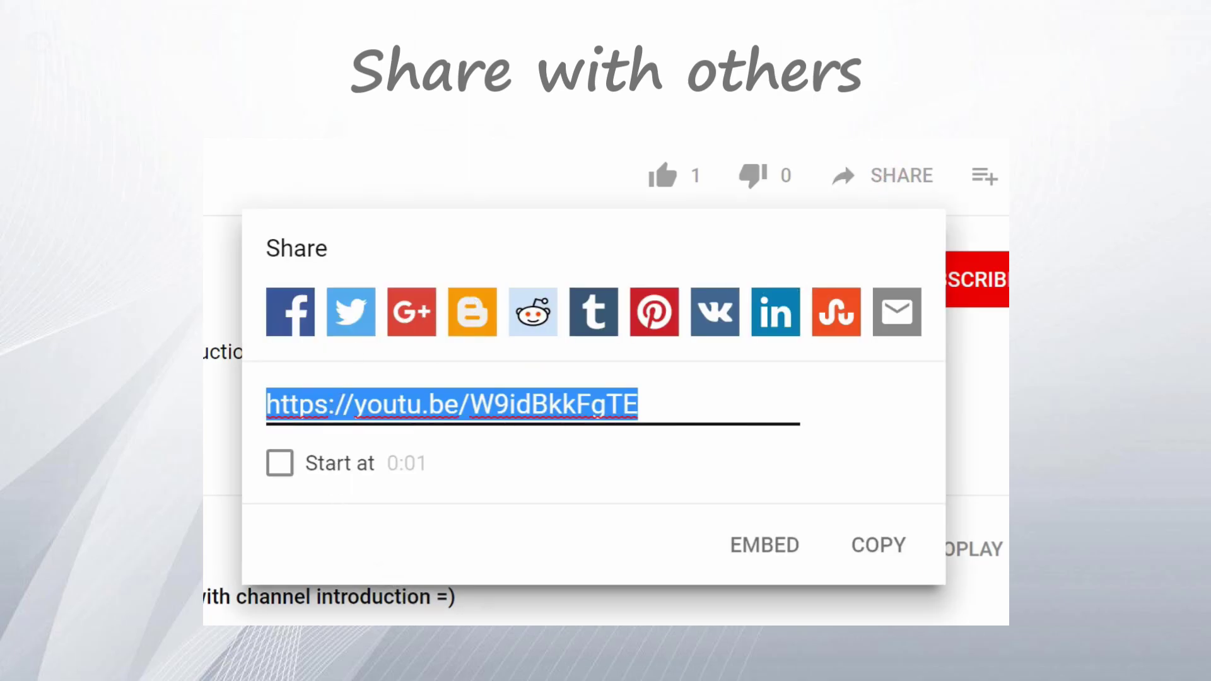